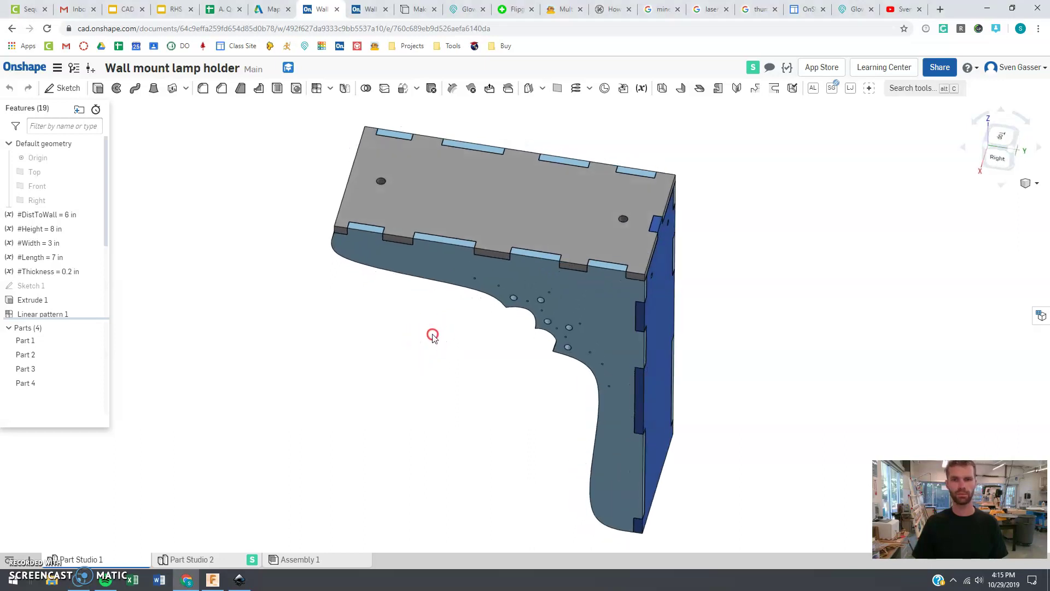
Review the four-part holder in Part Studio 1, then settle on Part Studio 2's side piece
click(480, 203)
click(464, 339)
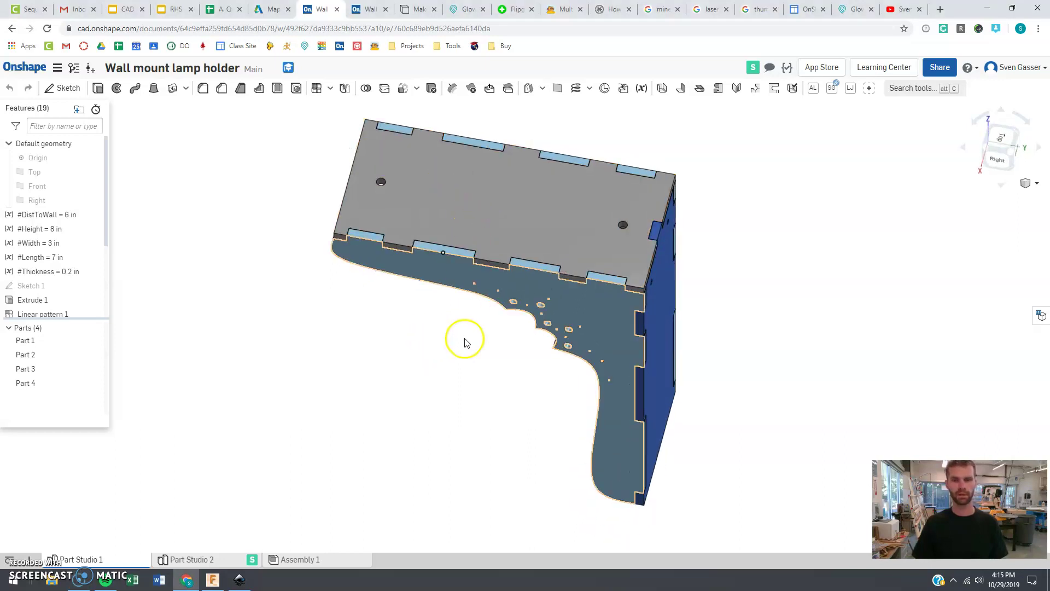
click(355, 10)
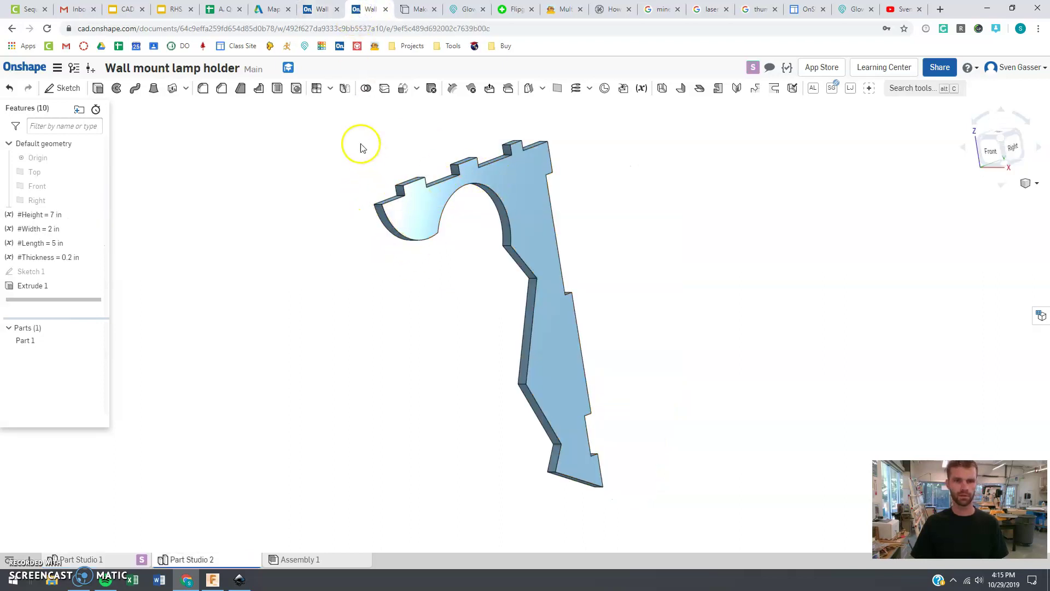
right_drag(370, 175, 397, 189)
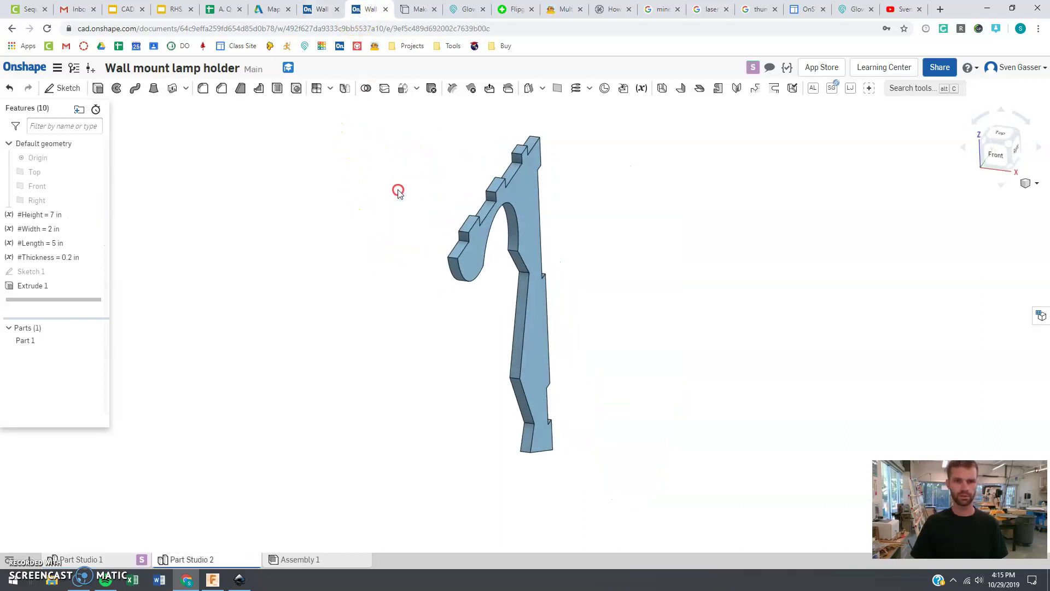
click(322, 9)
right_drag(436, 251, 409, 252)
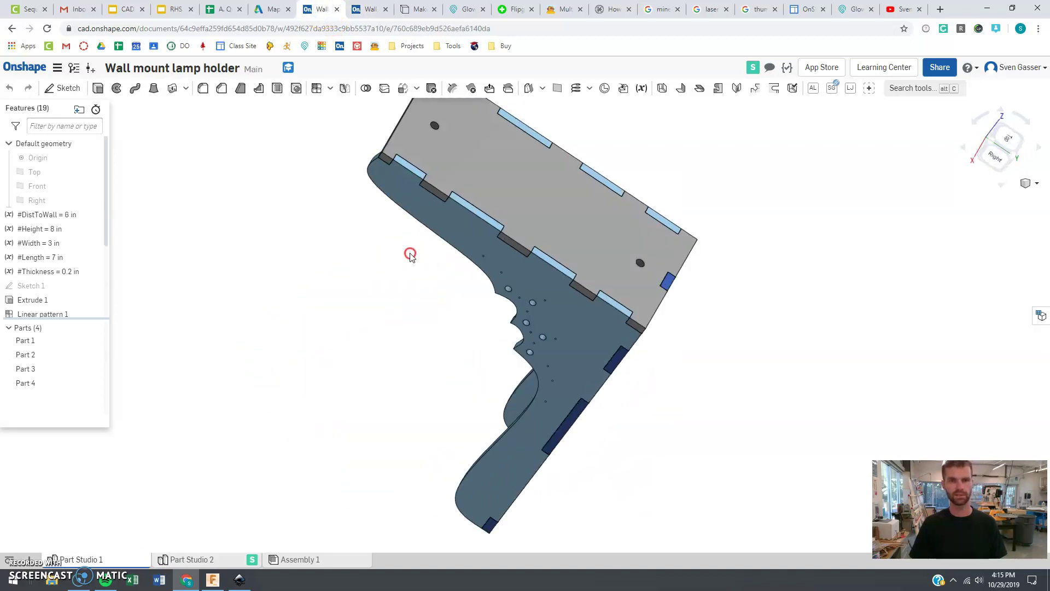
click(367, 9)
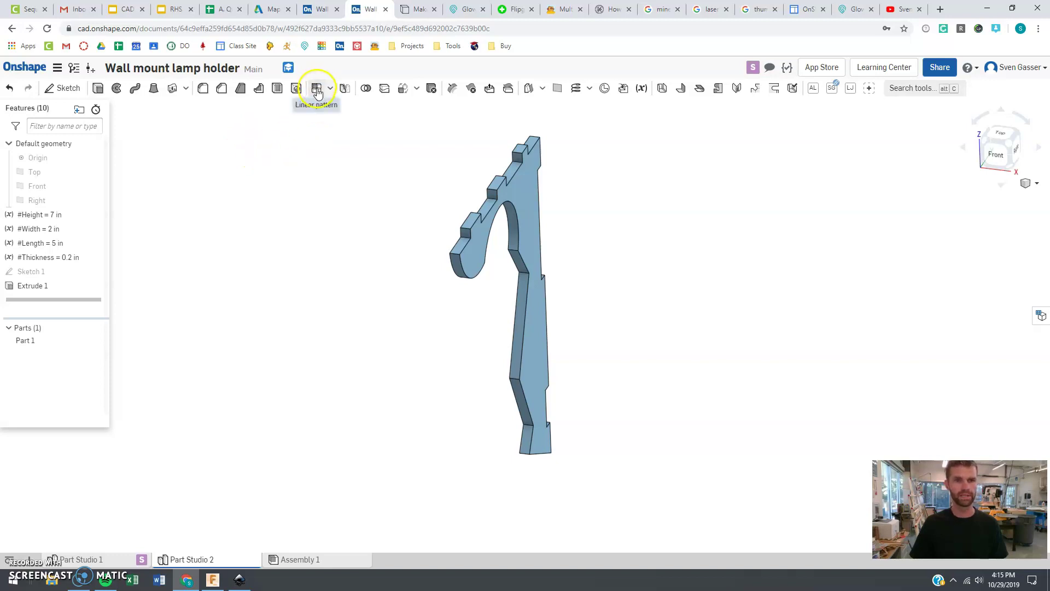
Start a linear pattern of Part 1 using the hook edge as its direction
click(317, 91)
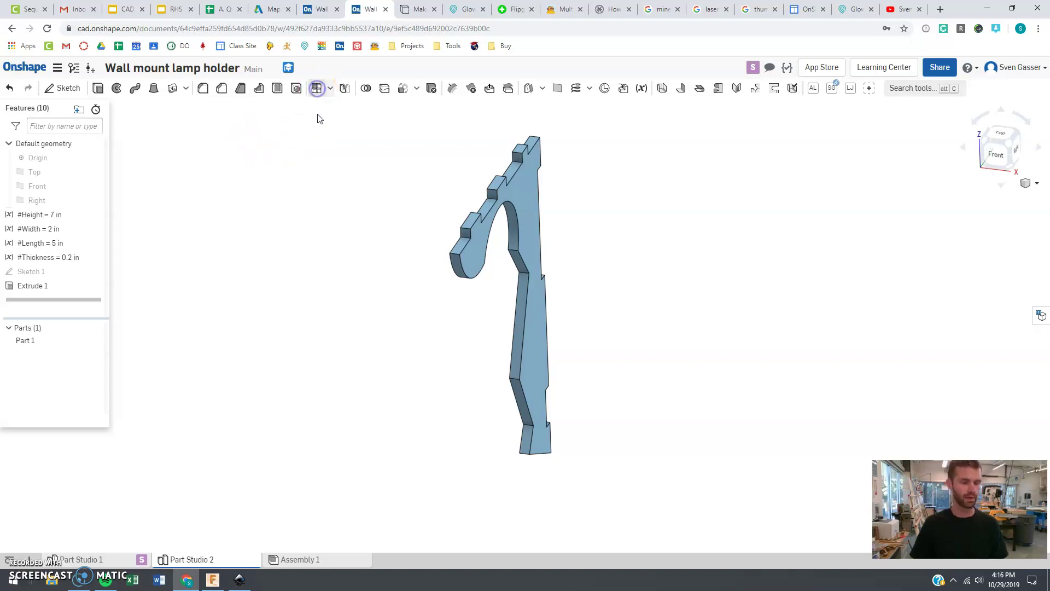
click(523, 195)
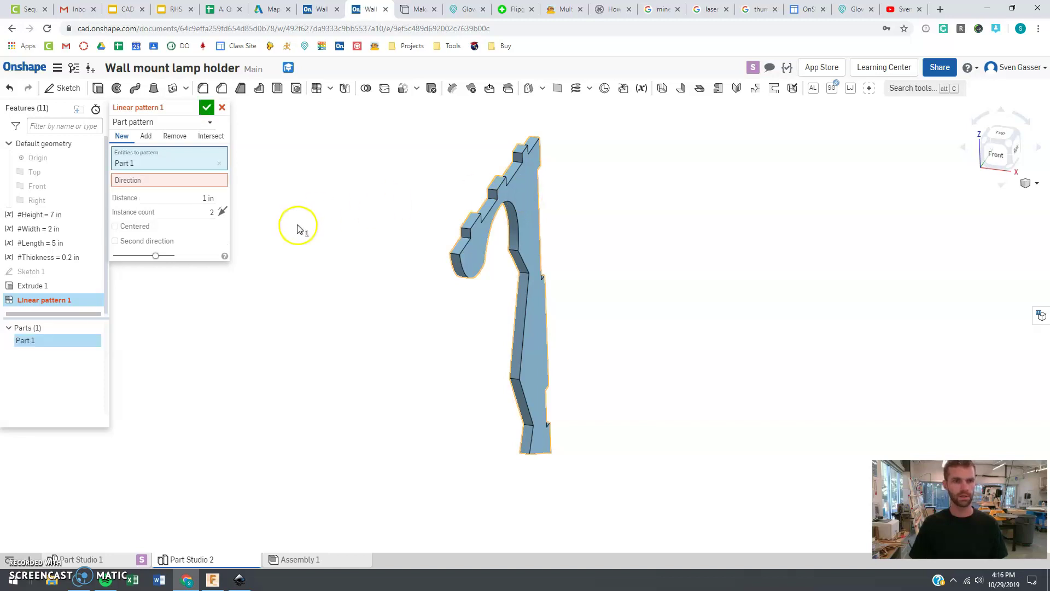
click(141, 181)
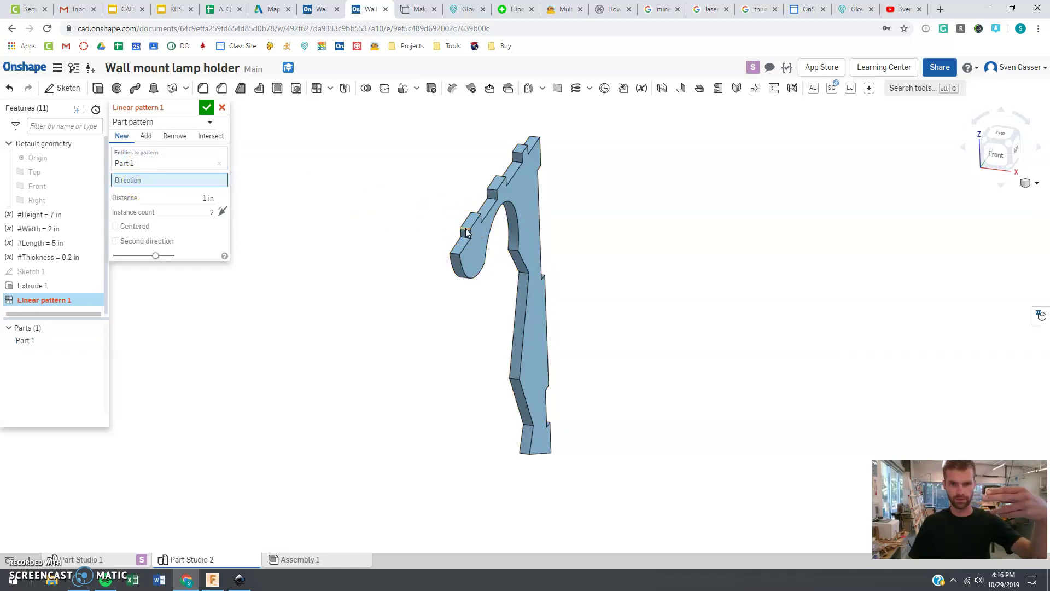
drag(465, 234, 454, 257)
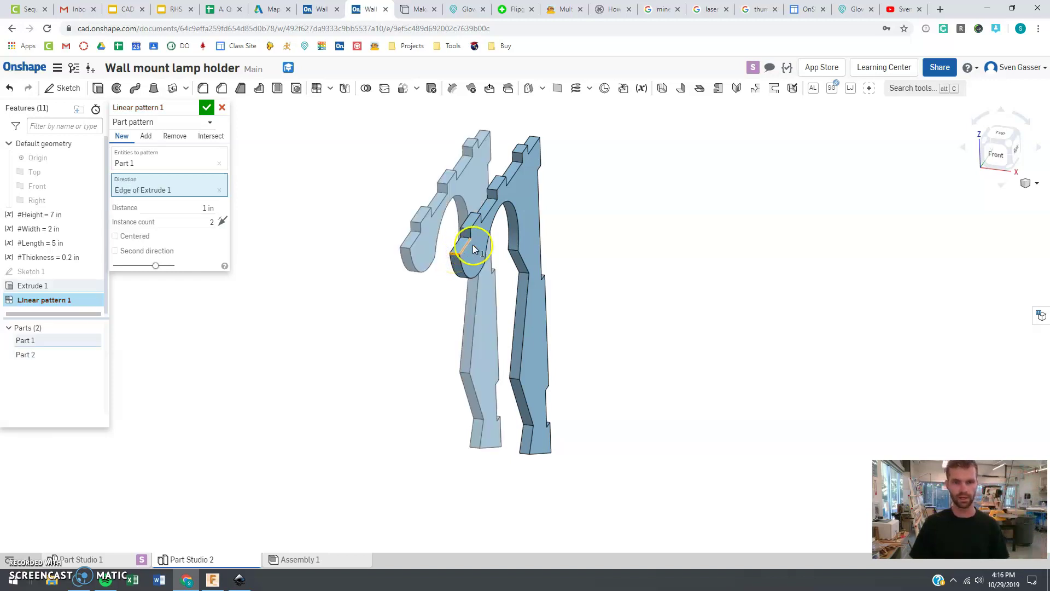
mouse_move(472, 244)
right_down()
mouse_move(499, 267)
mouse_move(462, 261)
right_up()
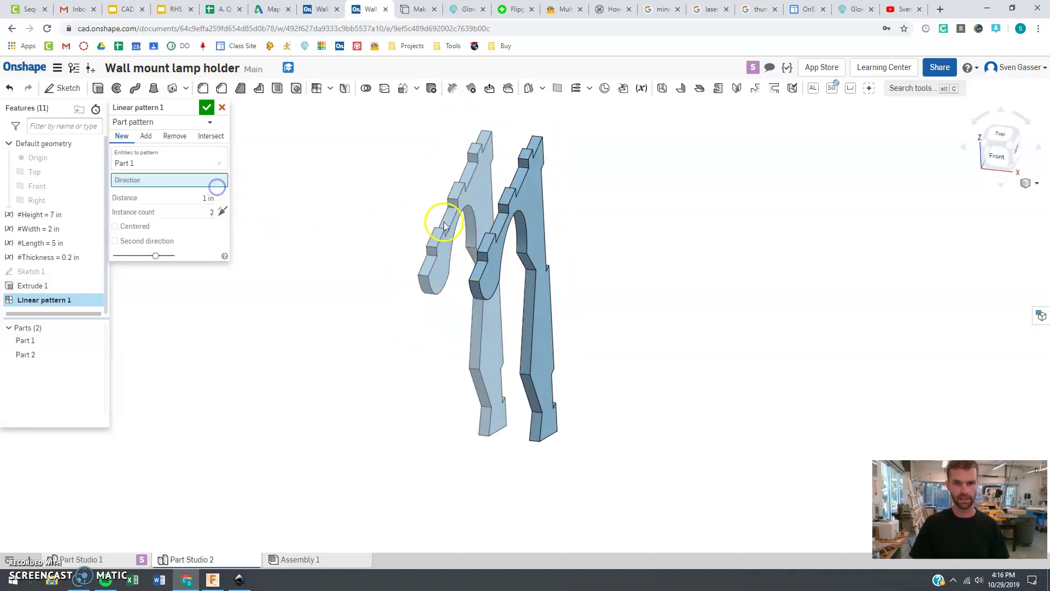
click(499, 227)
mouse_move(494, 234)
right_down()
mouse_move(461, 248)
mouse_move(429, 239)
mouse_move(476, 244)
mouse_move(462, 247)
right_up()
click(218, 190)
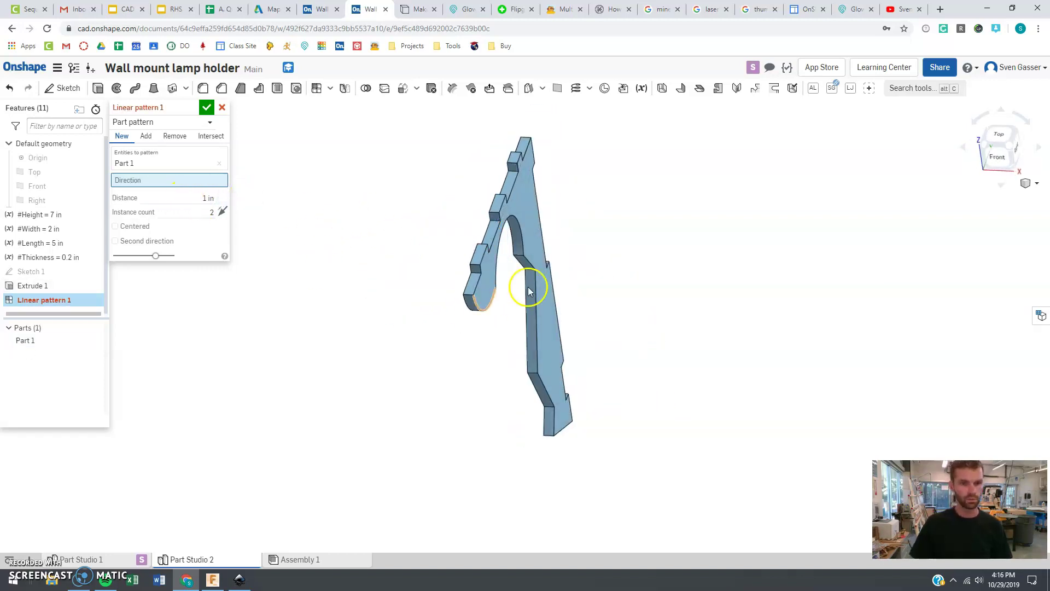
click(475, 268)
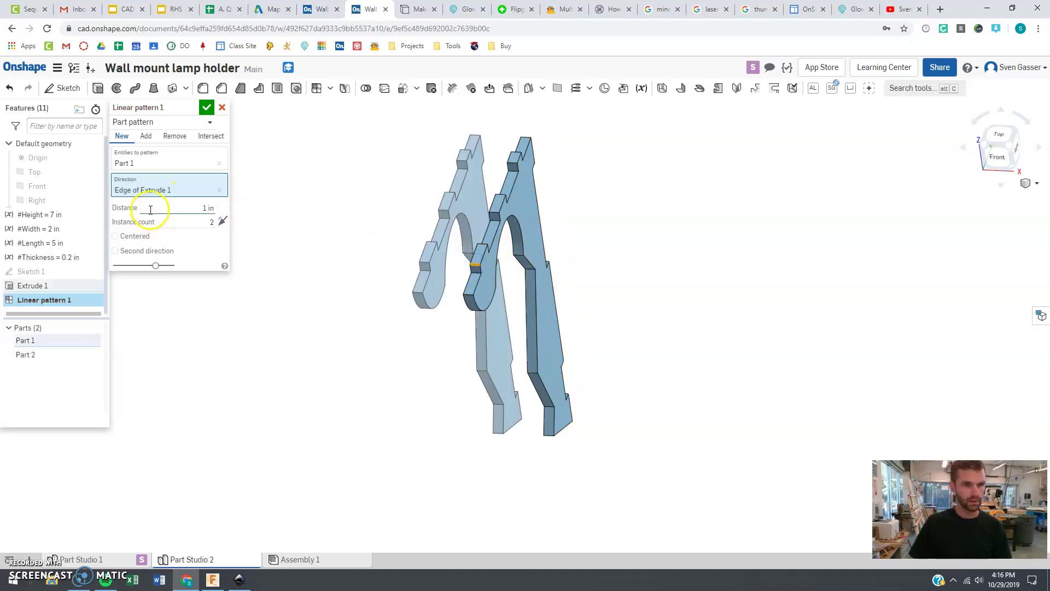
Set the pattern distance to #Width (2 in) and confirm the second copy
drag(140, 206, 210, 208)
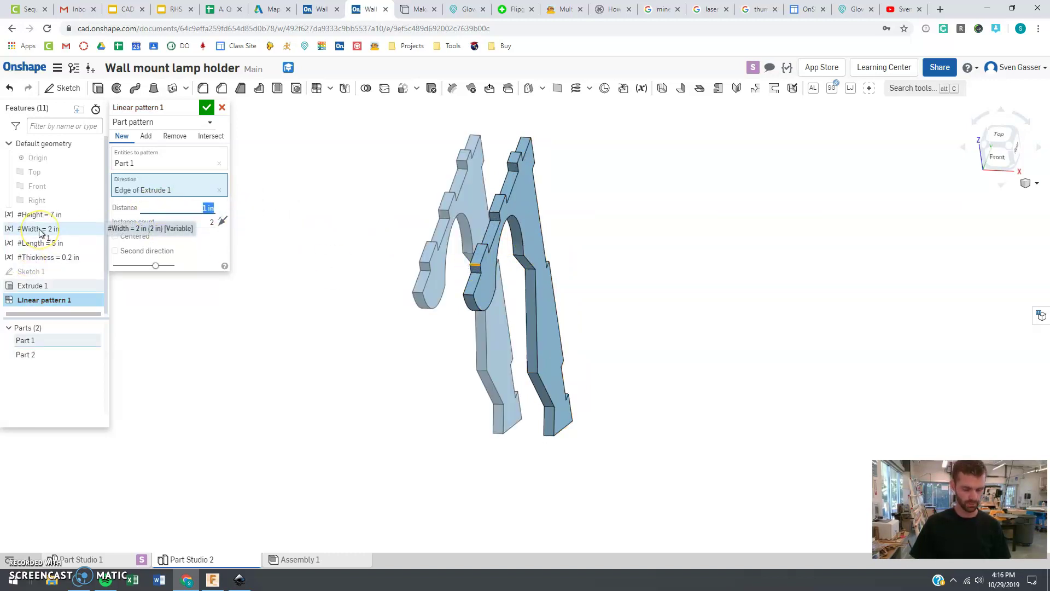
text(#Width)
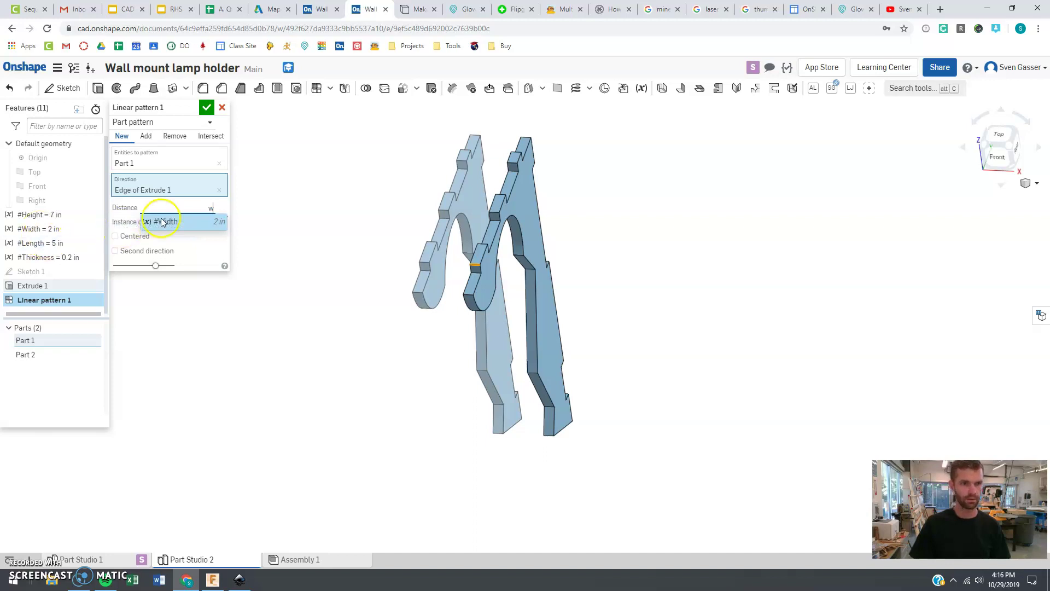
click(172, 221)
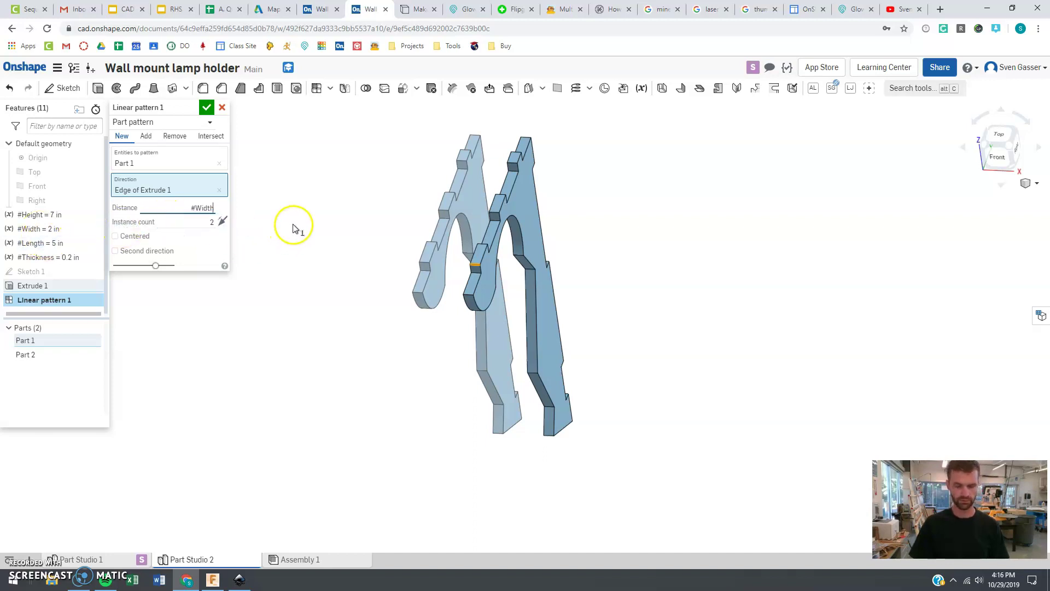
key(Return)
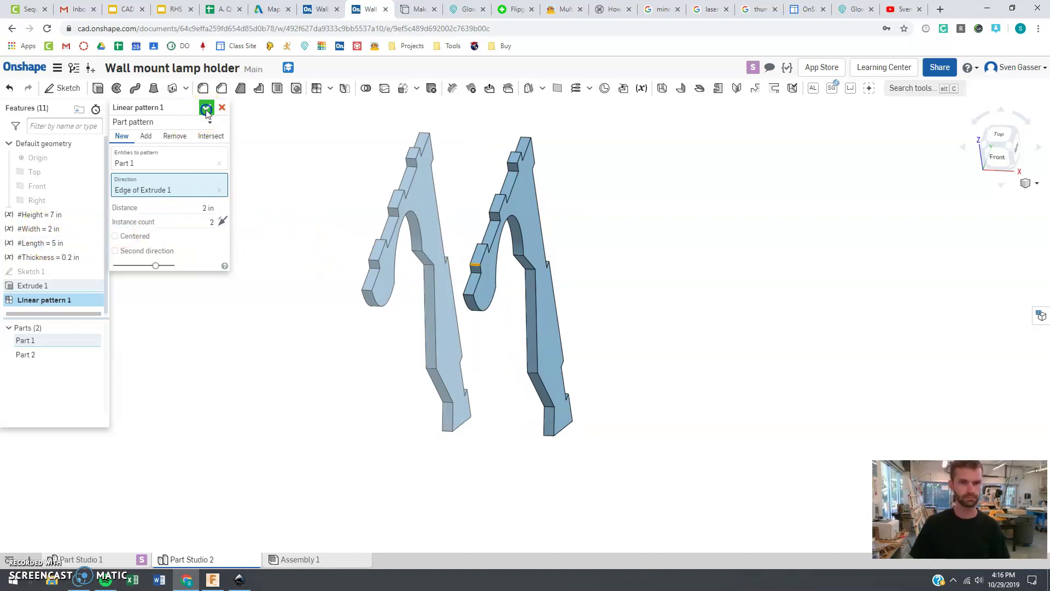
click(207, 107)
mouse_move(373, 298)
right_down()
mouse_move(406, 276)
mouse_move(391, 268)
mouse_move(389, 303)
right_up()
click(421, 352)
scroll(447, 190, up, 3)
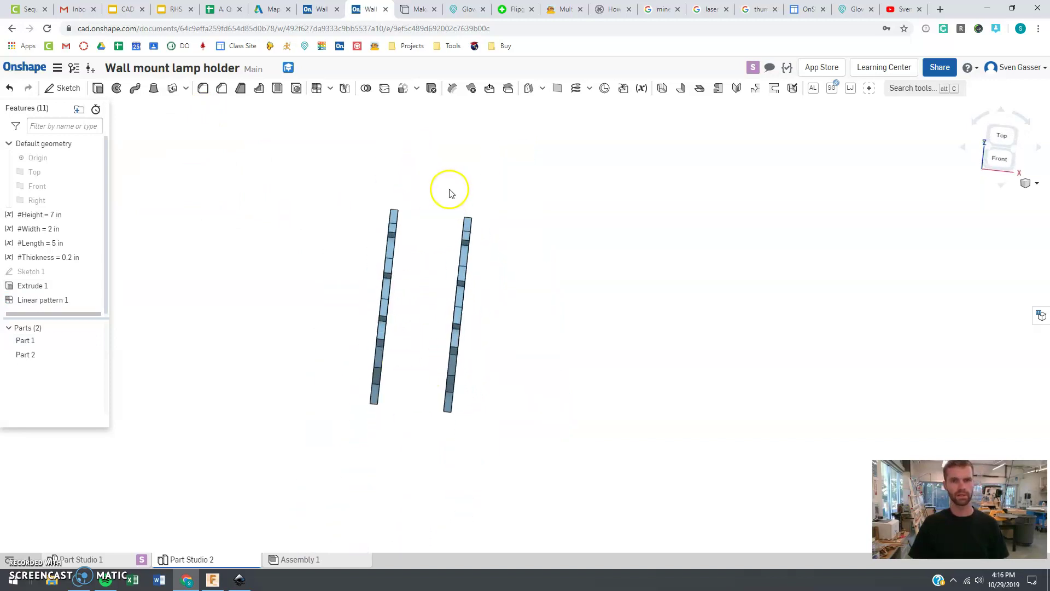
Start a new sketch on the side piece's face and view it normal
click(49, 89)
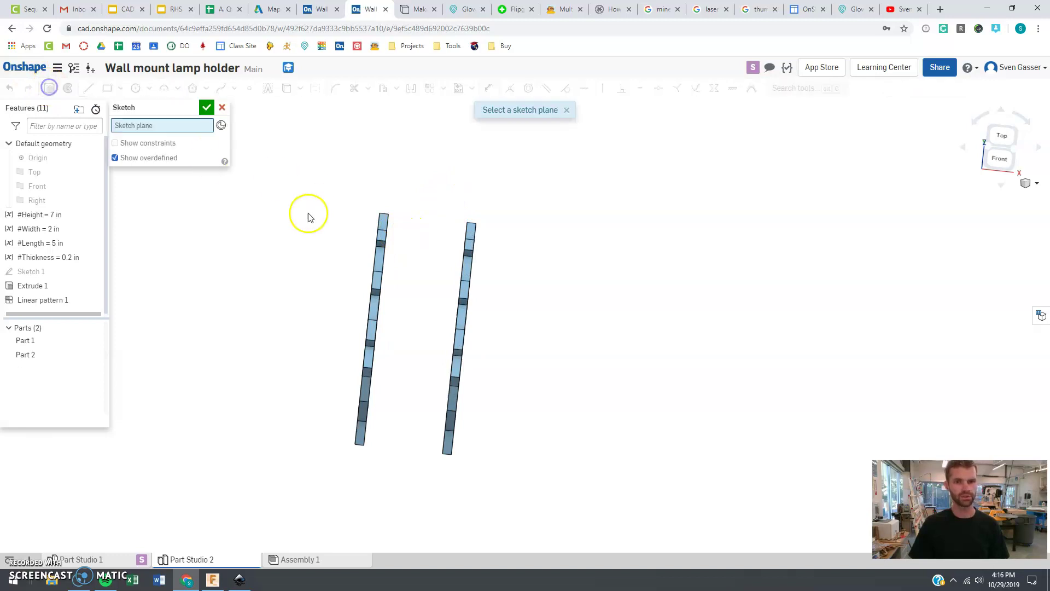
right_drag(345, 241, 331, 230)
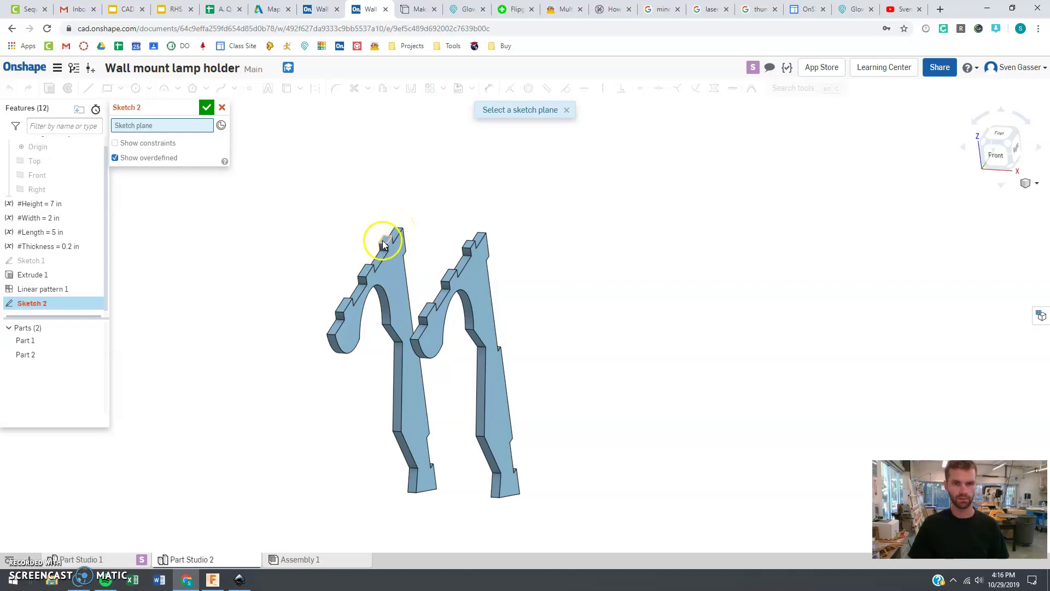
click(379, 263)
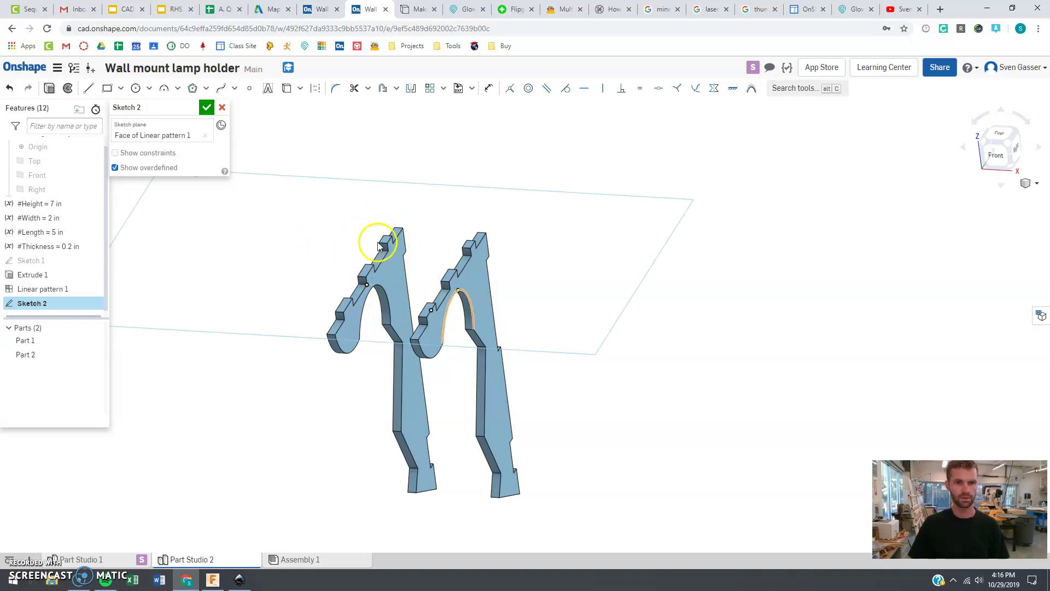
mouse_move(307, 241)
right_down()
mouse_move(330, 211)
mouse_move(322, 252)
right_up()
key(n)
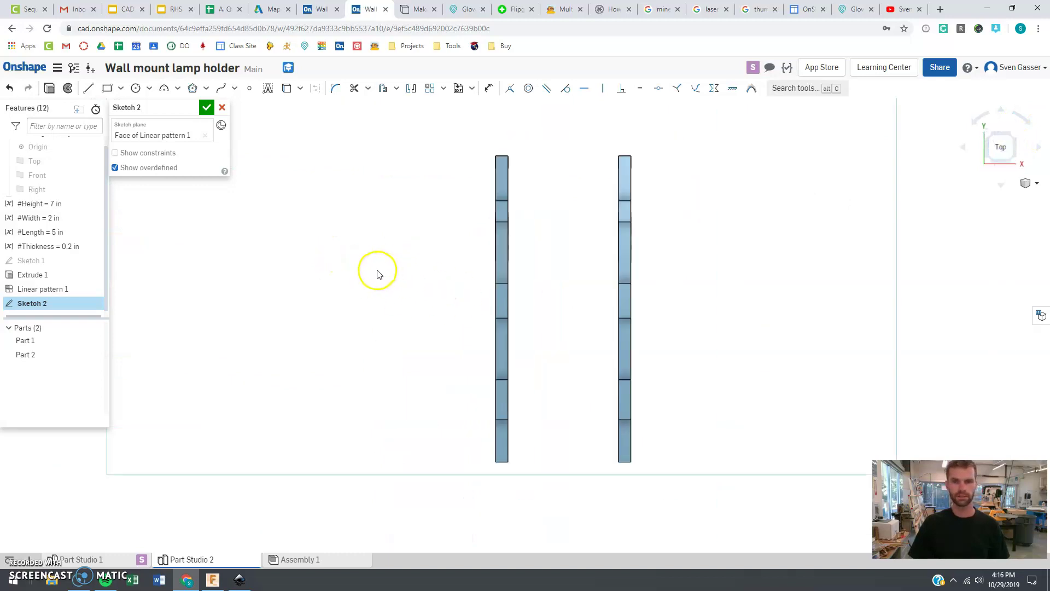
Project the left piece's top-left corner and the right piece's bottom-right corner into the sketch
click(287, 89)
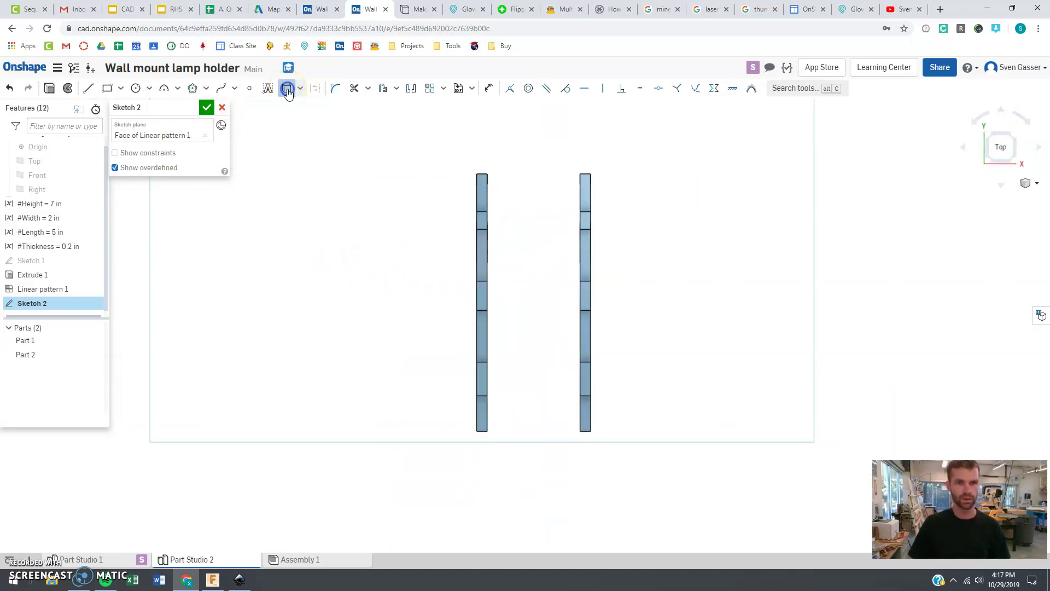
click(476, 174)
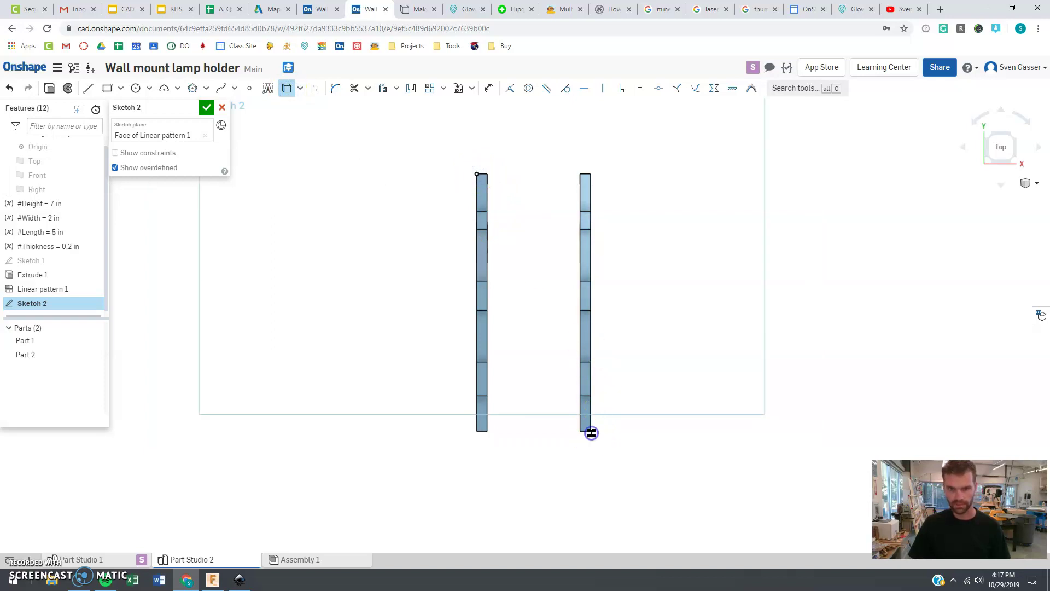
click(590, 432)
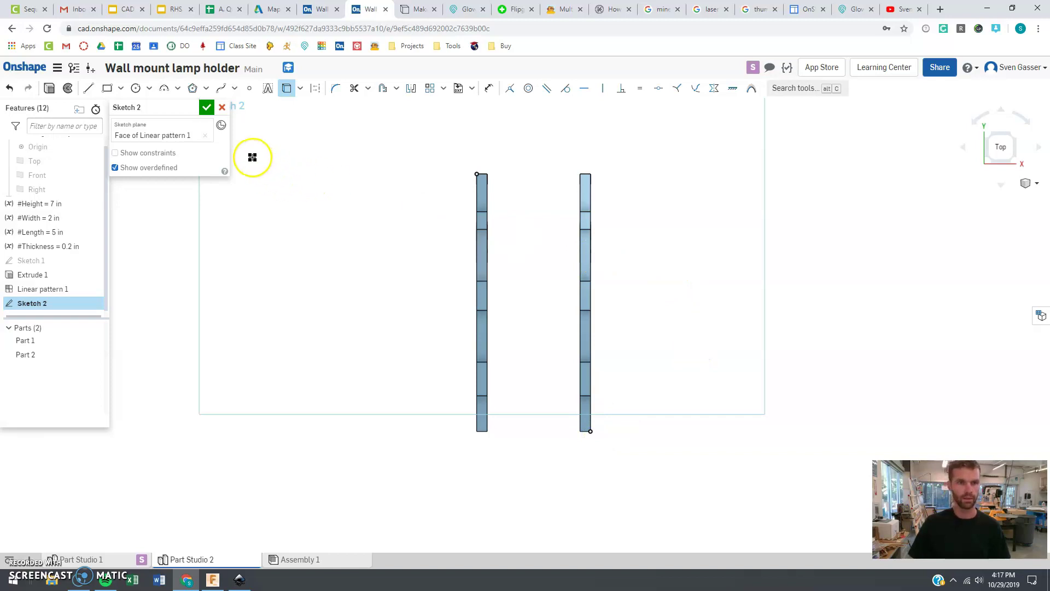
right_drag(385, 258, 394, 249)
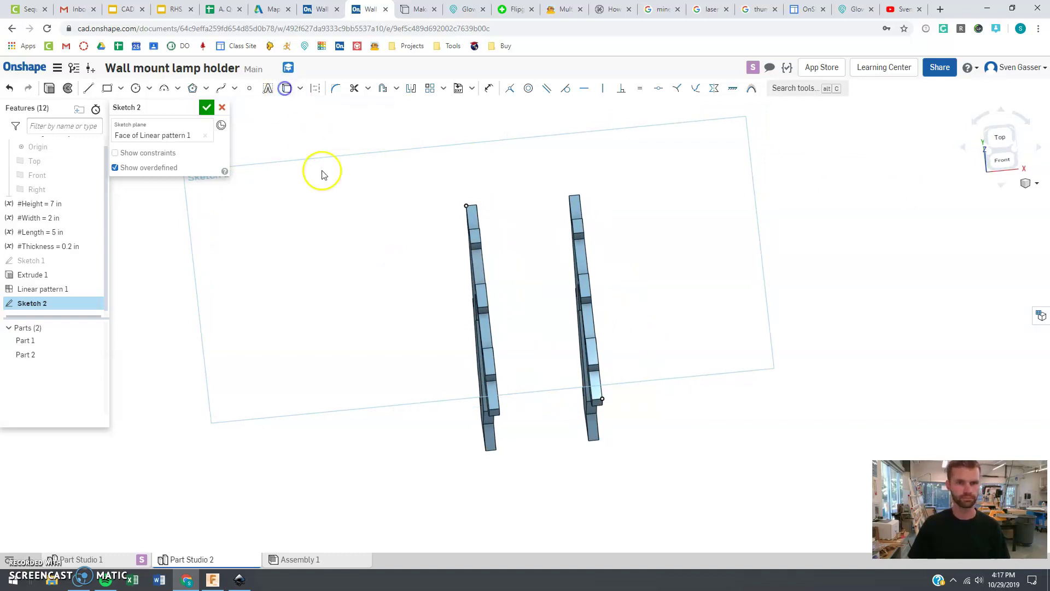
Hide both side pieces and draw a rectangle spanning the two projected corners
key(n)
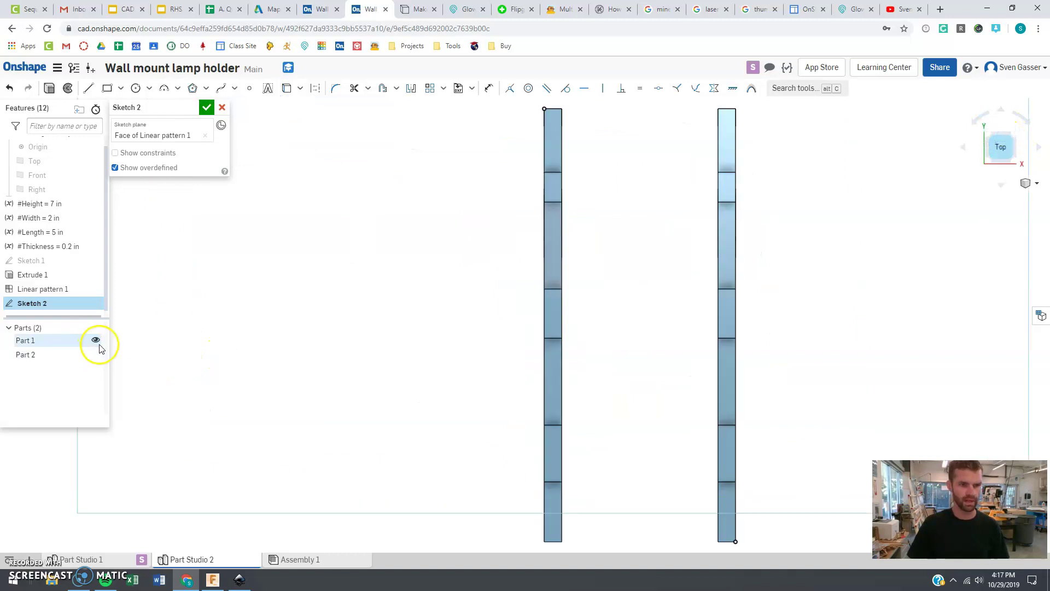
click(97, 340)
click(96, 355)
scroll(288, 306, down, 3)
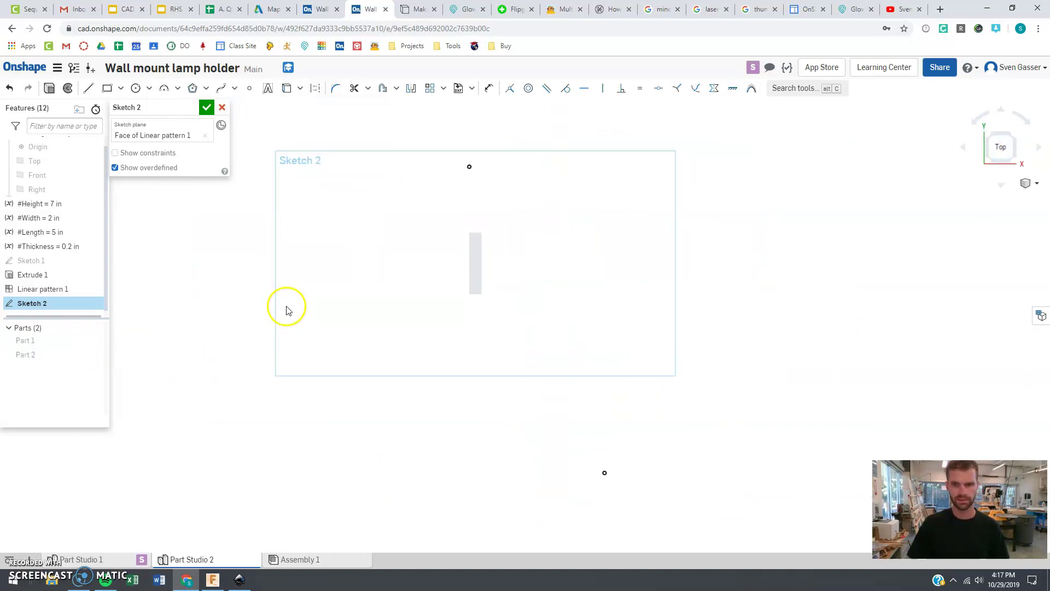
click(107, 88)
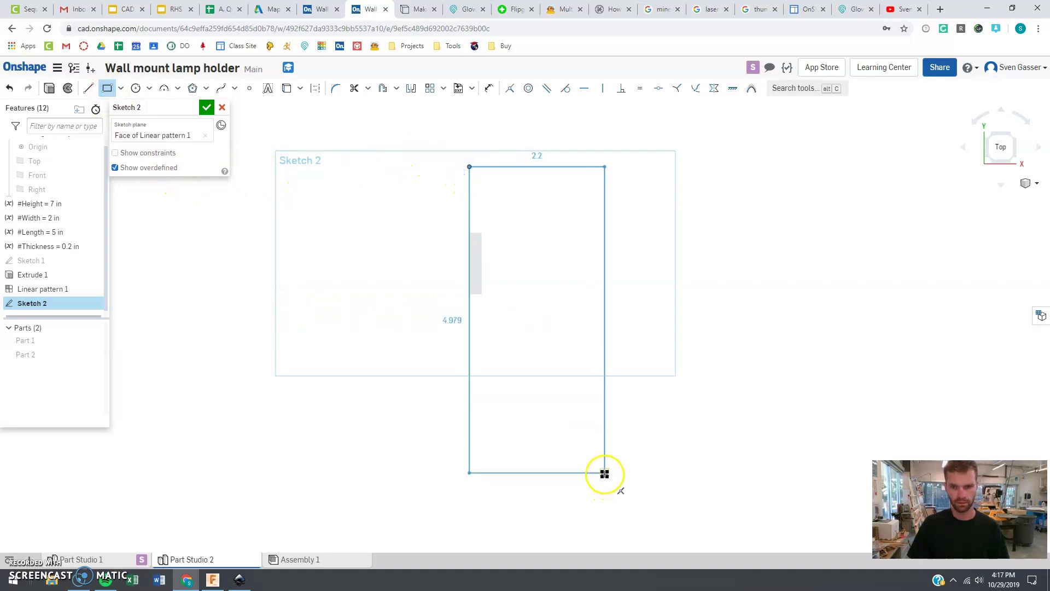
click(604, 474)
key(Escape)
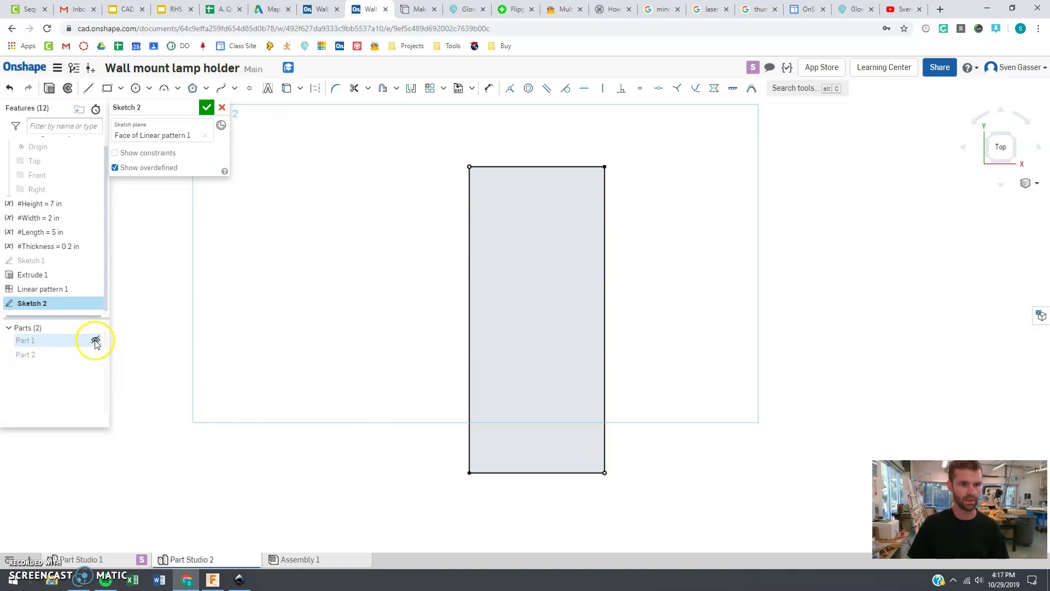
Check the rectangle in 3-D with Part 1 shown, then hide it and view the sketch face-on
click(96, 341)
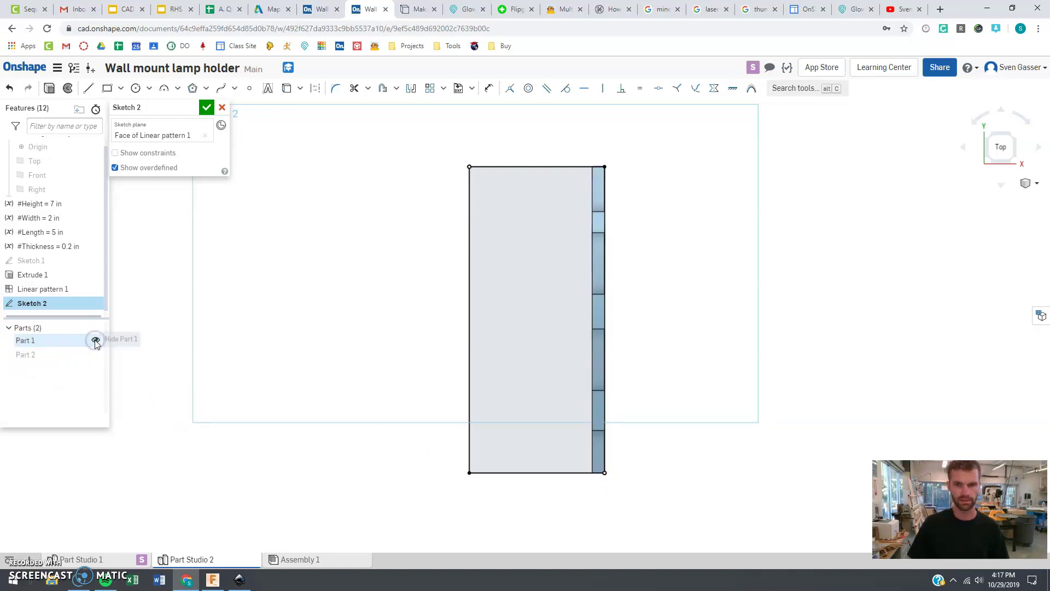
click(95, 341)
click(95, 340)
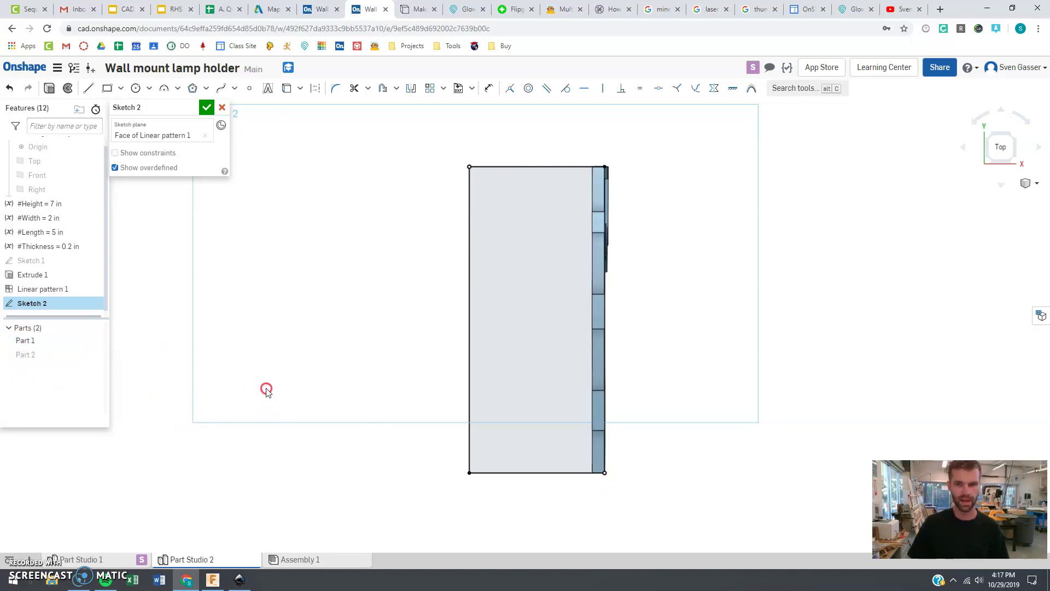
right_drag(265, 389, 260, 370)
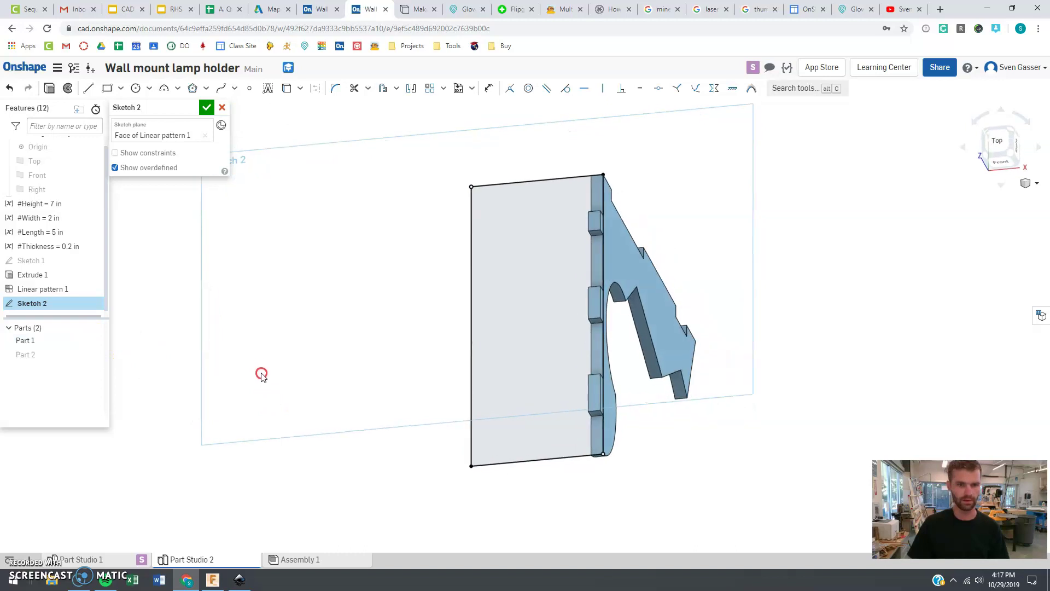
click(95, 341)
right_drag(336, 388, 344, 394)
key(n)
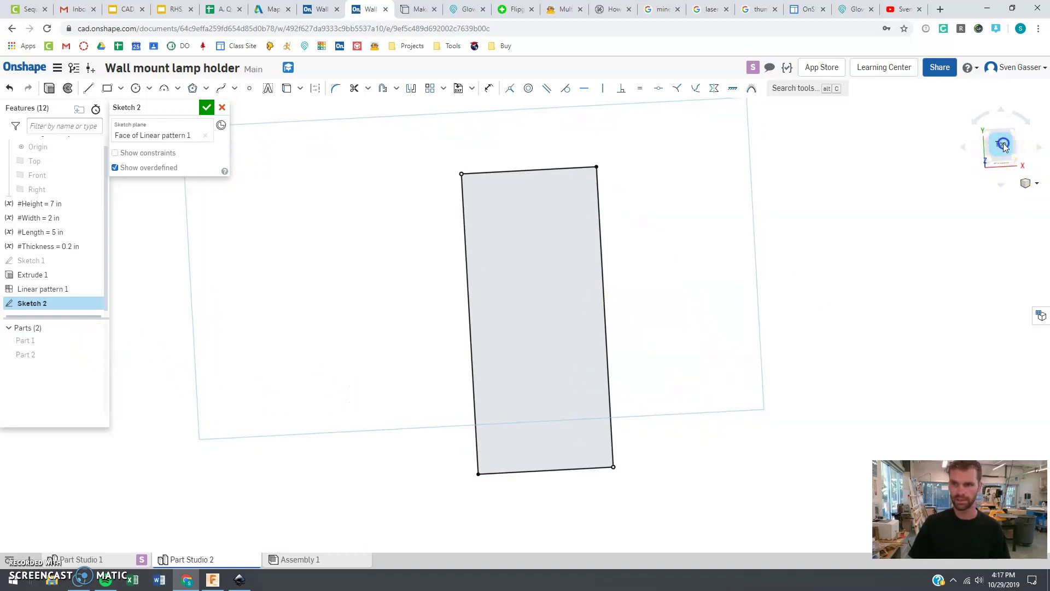
Place a circle near the rectangle's bottom with a 0.1 diameter
click(135, 91)
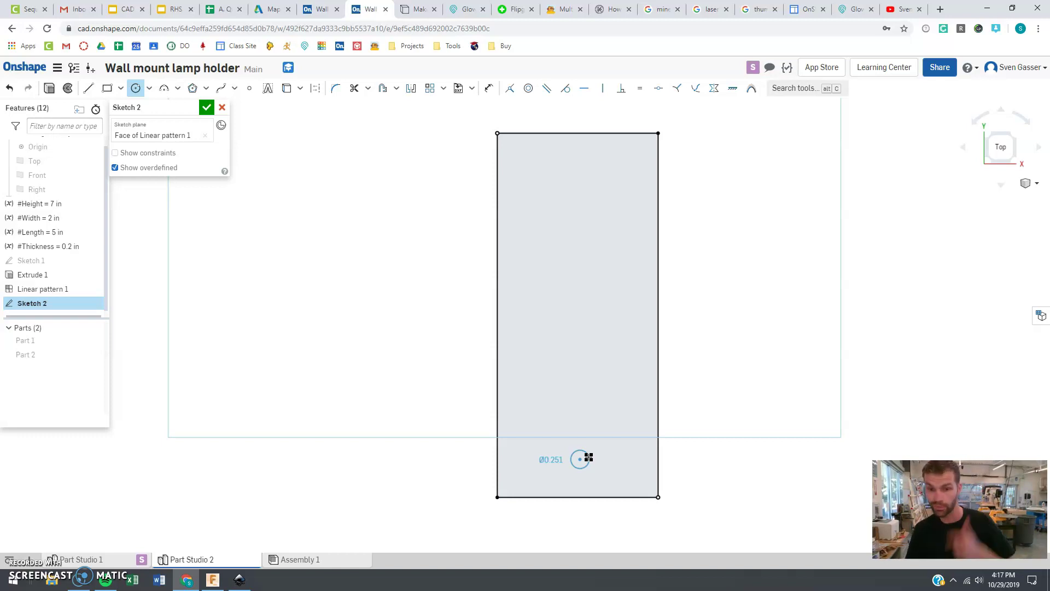
click(589, 457)
key(BackSpace)
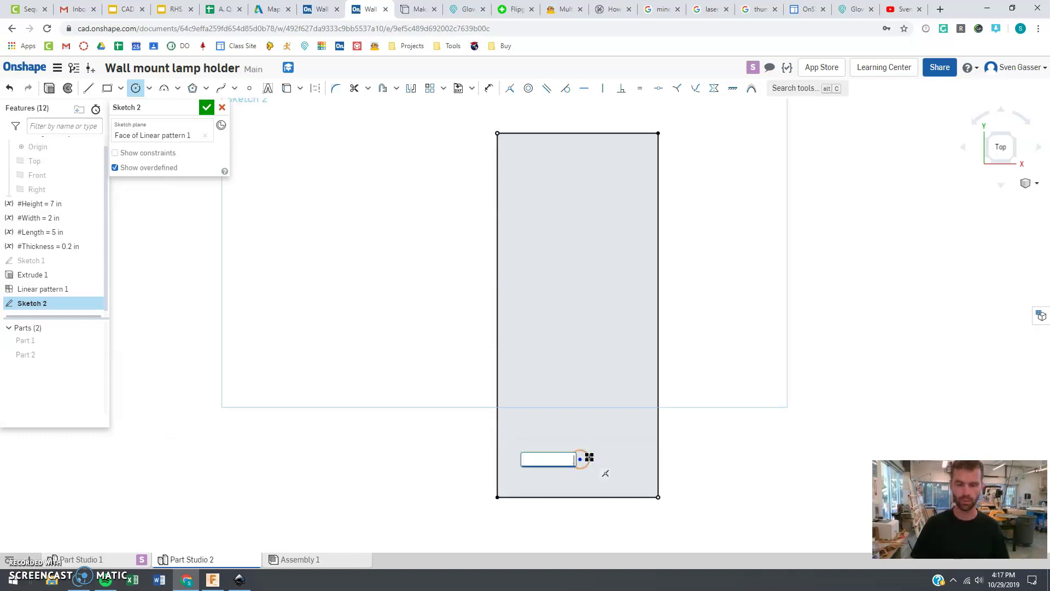
text(.1)
key(Return)
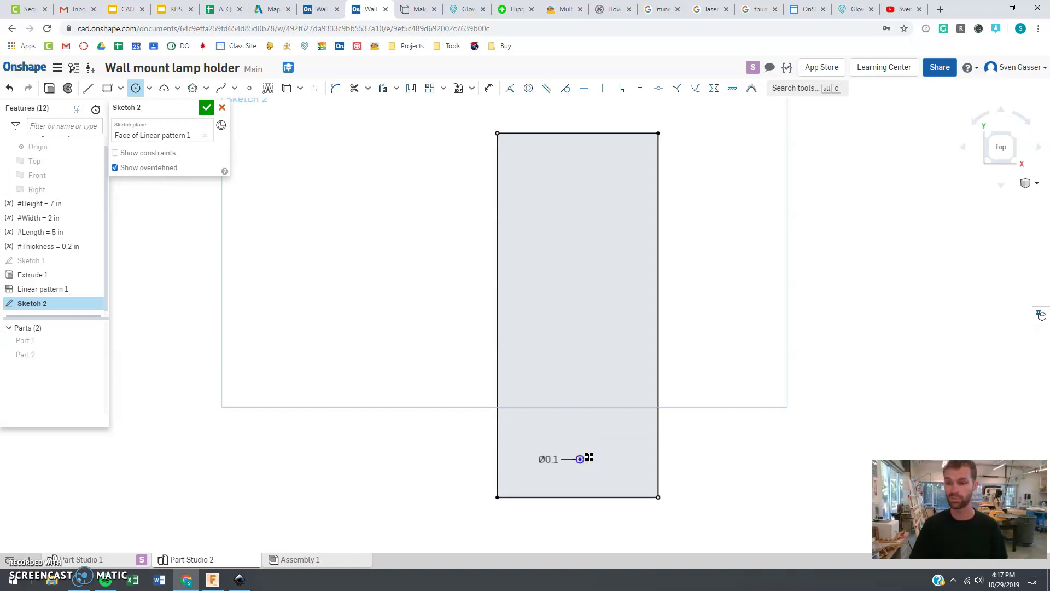
key(Escape)
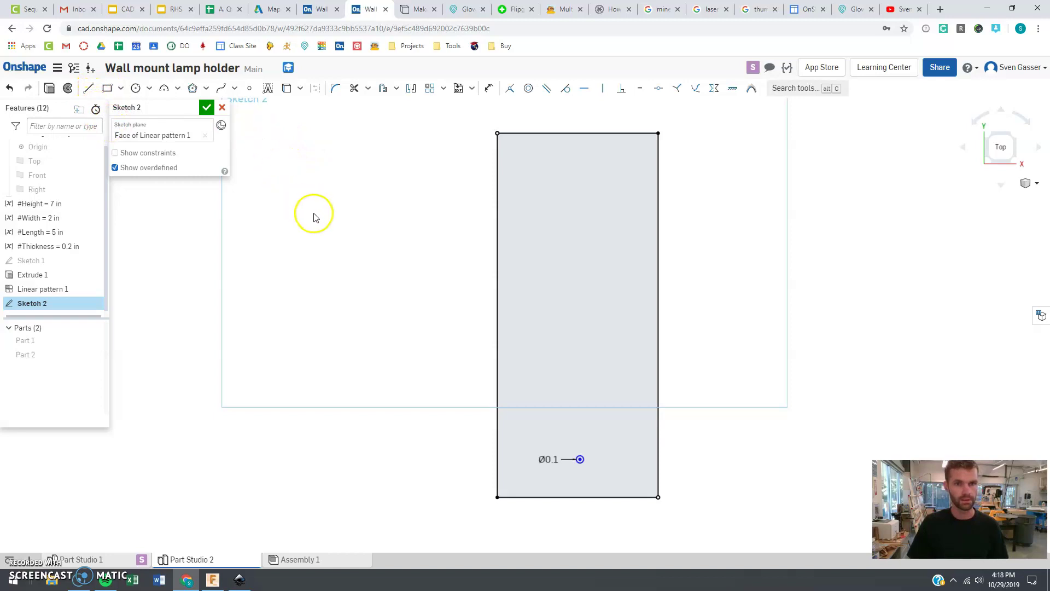
key(u)
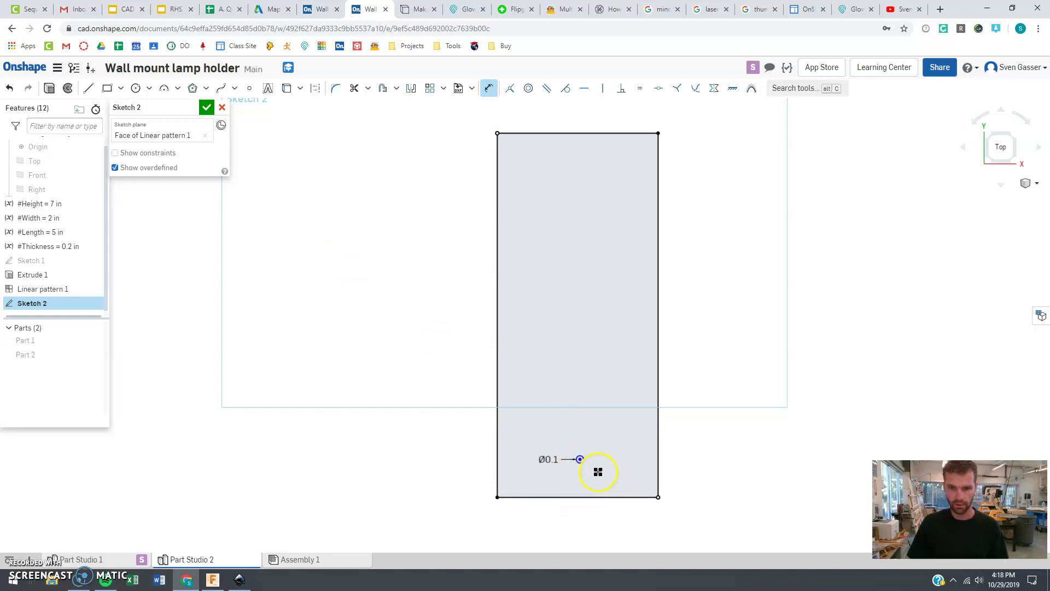
Show Part 1 and Part 2 again
right_drag(598, 471, 573, 441)
click(581, 467)
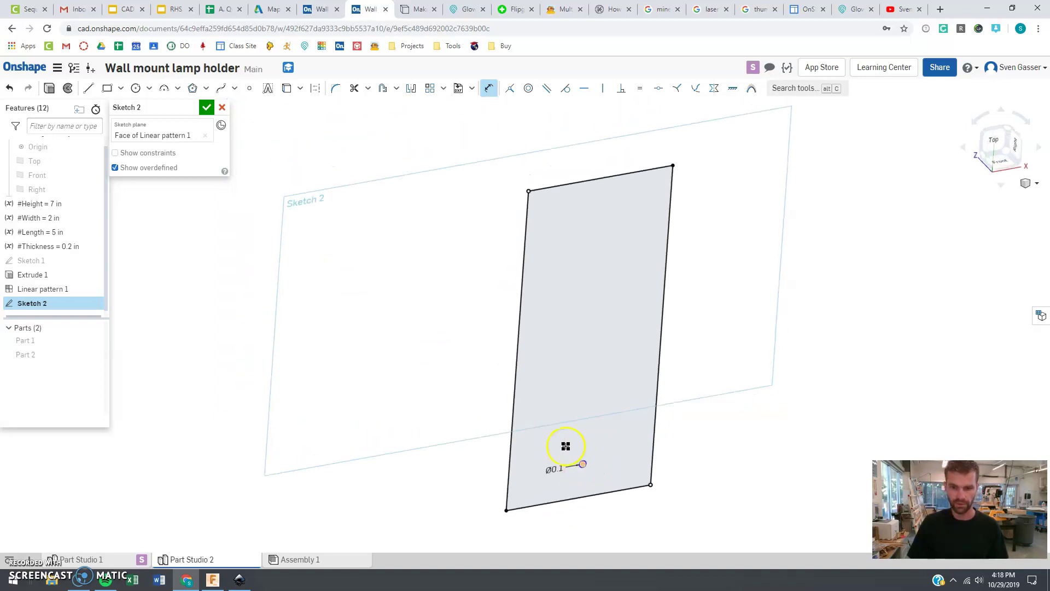
click(95, 340)
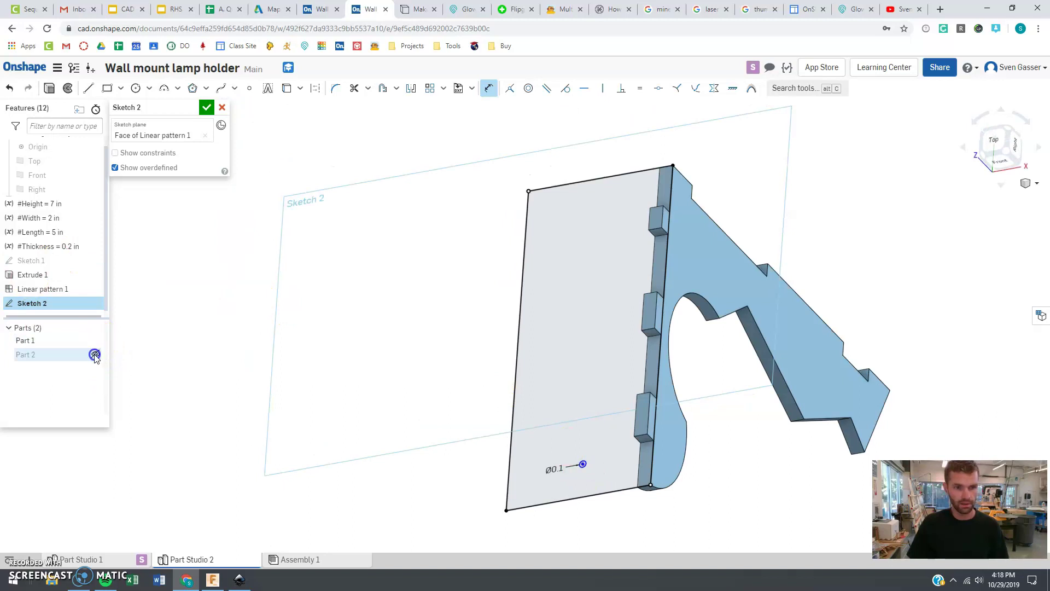
click(94, 354)
Dimension the Ø0.1 circle's centre 4.5 from the plate's top edge
click(607, 465)
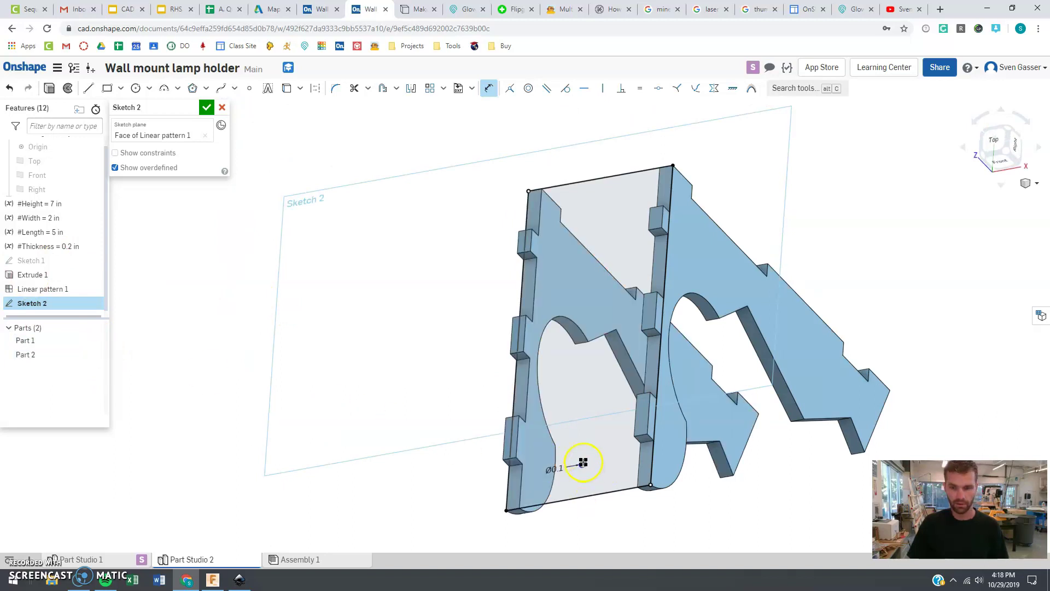
click(582, 463)
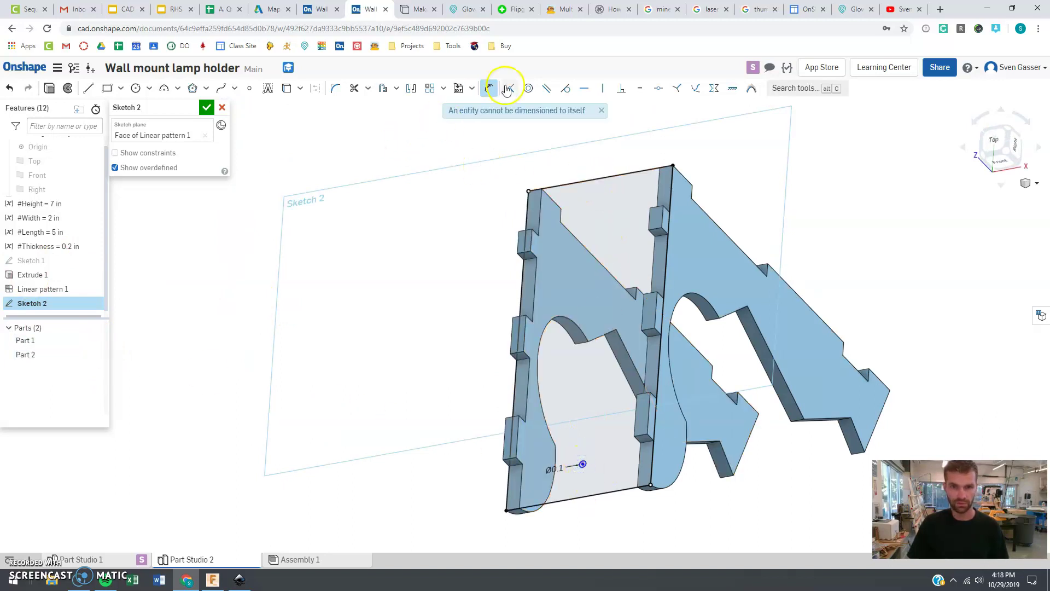
click(600, 474)
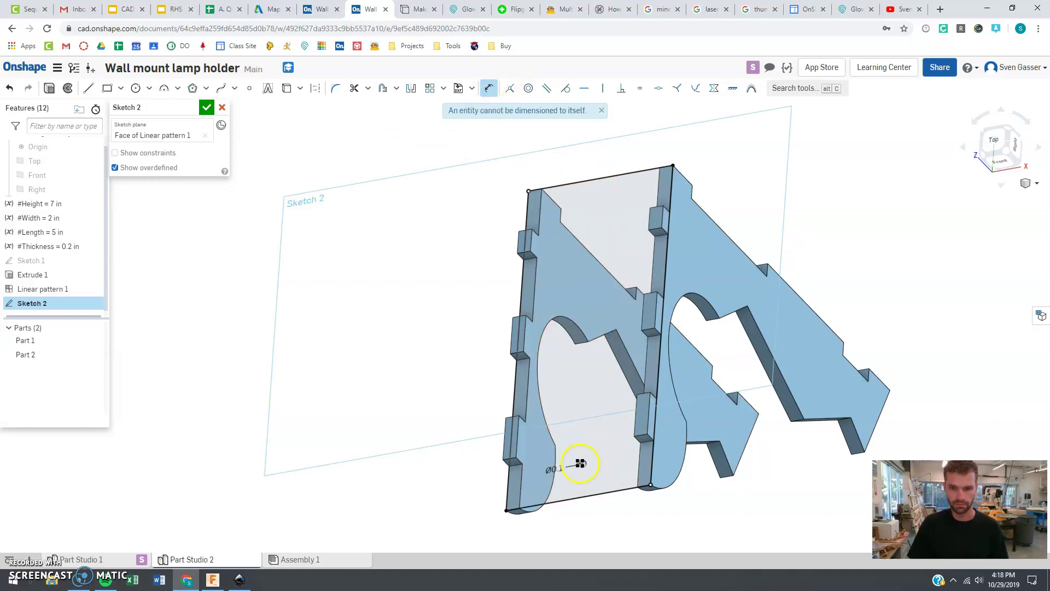
click(582, 463)
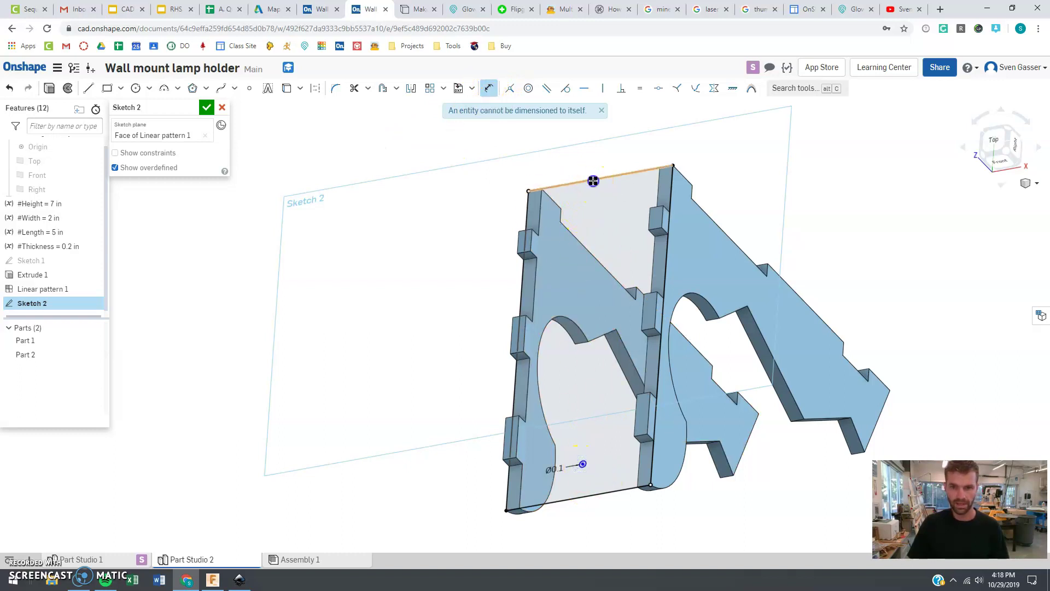
click(594, 180)
click(409, 378)
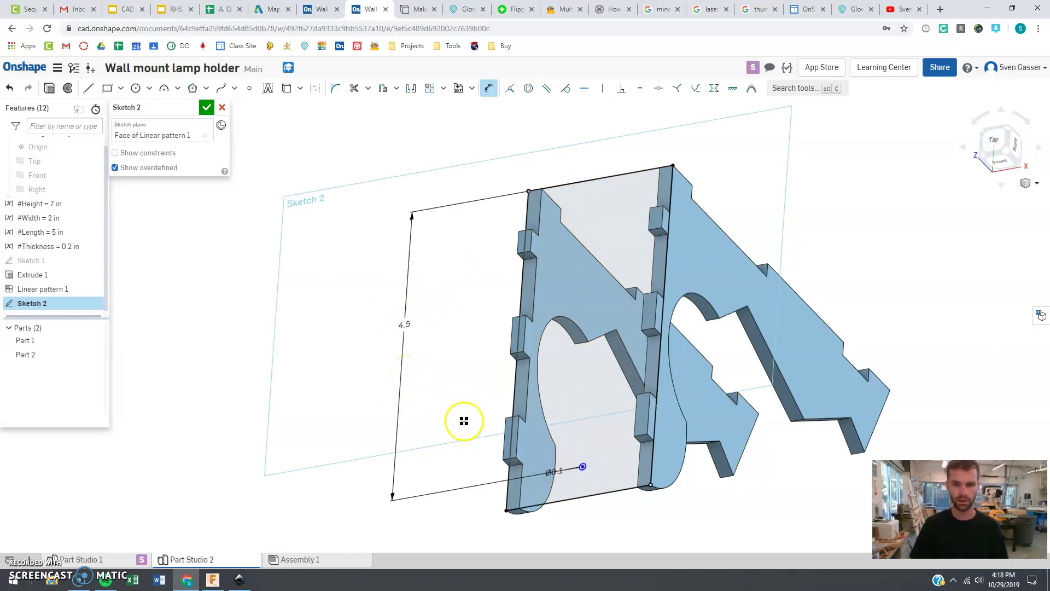
right_drag(465, 419, 438, 413)
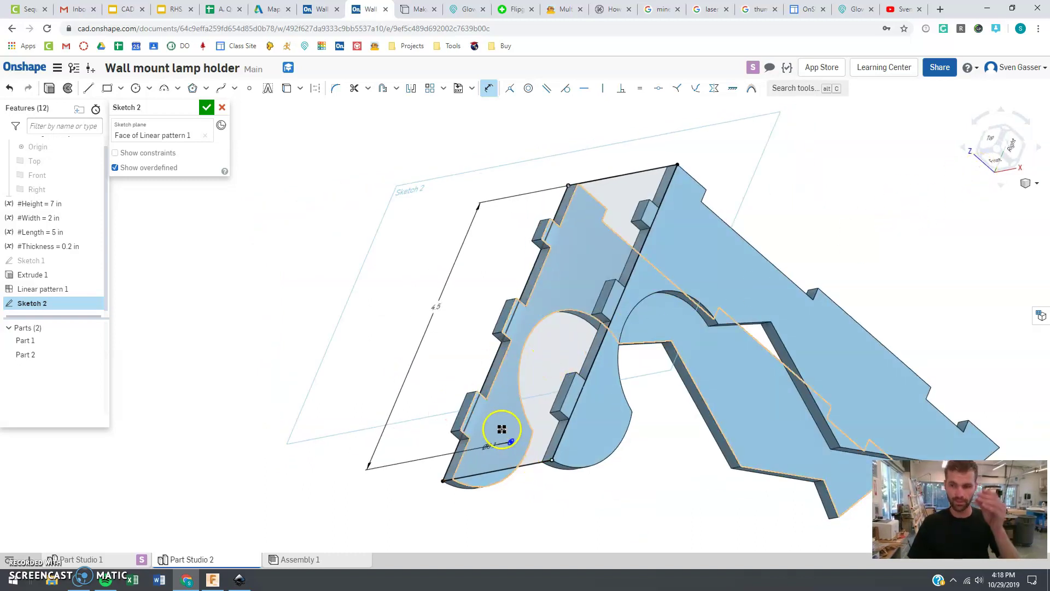
From the Top view, dimension the circle centre to the right edge as #Width/2 (1 in)
right_drag(438, 393, 488, 414)
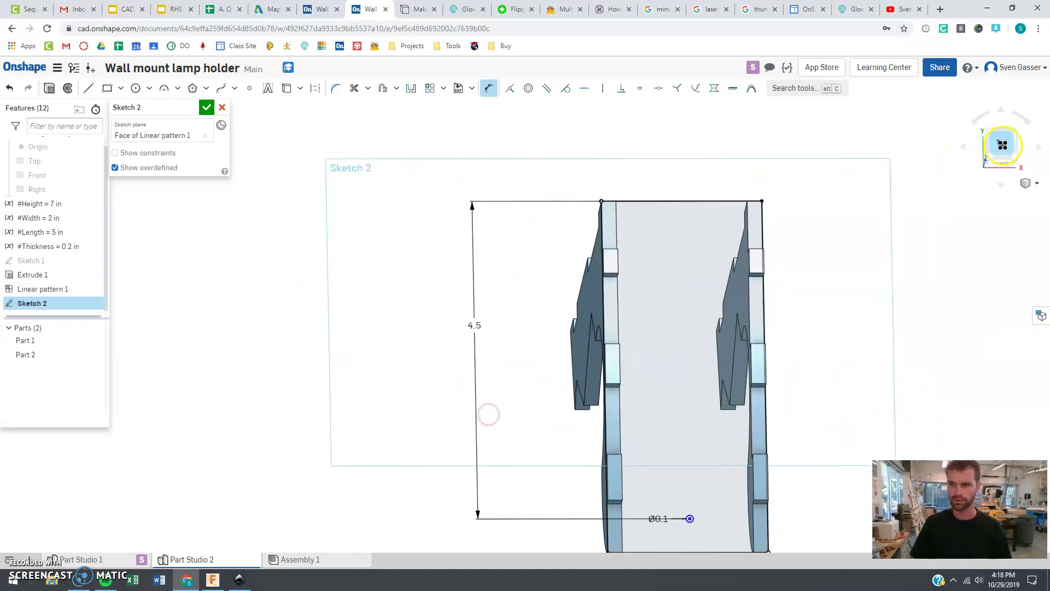
click(1002, 145)
scroll(661, 494, up, 1)
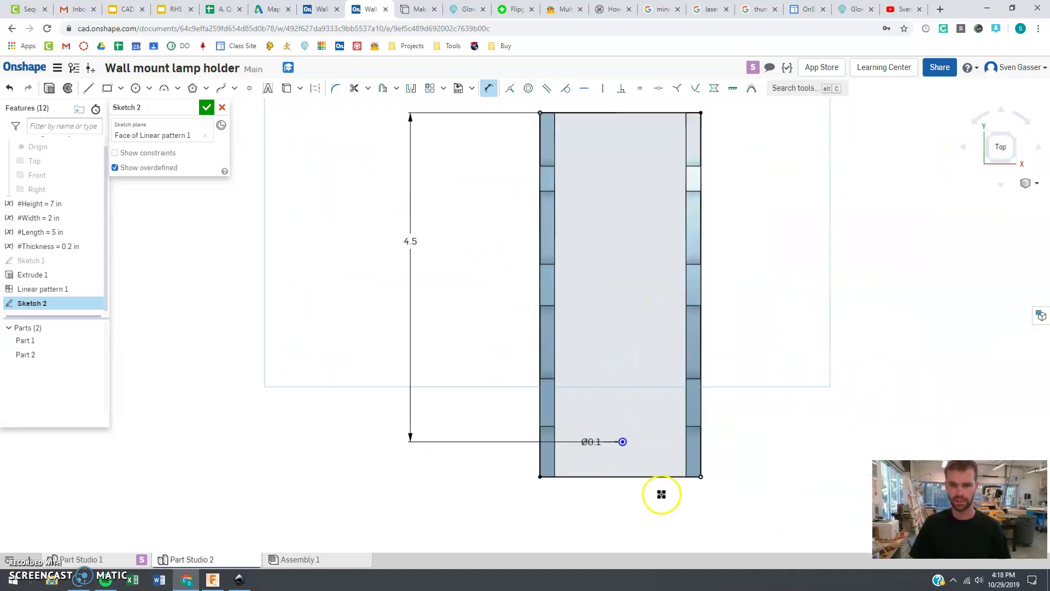
scroll(661, 494, up, 2)
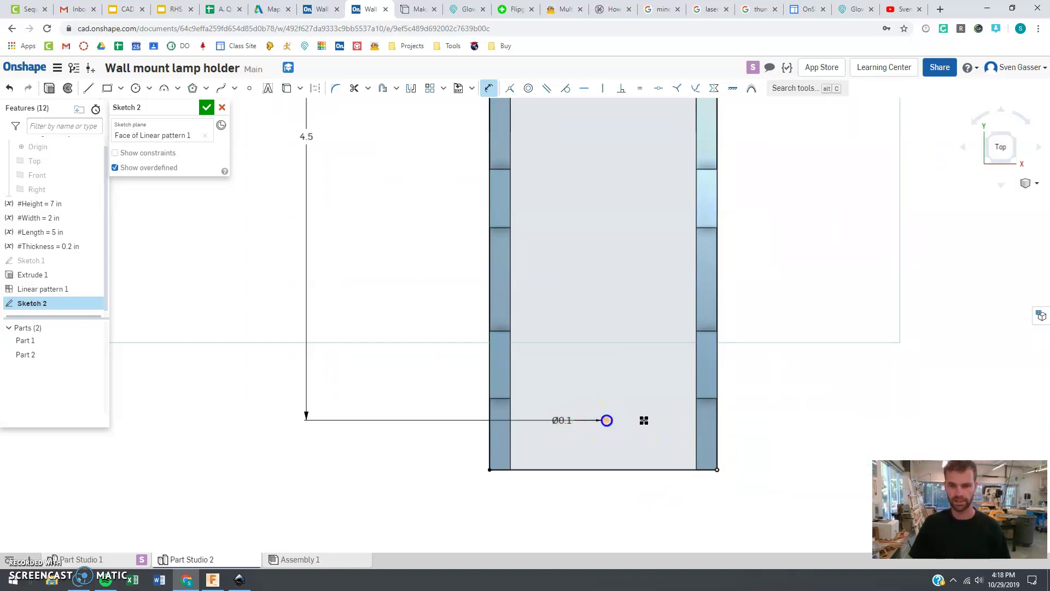
click(717, 422)
click(660, 505)
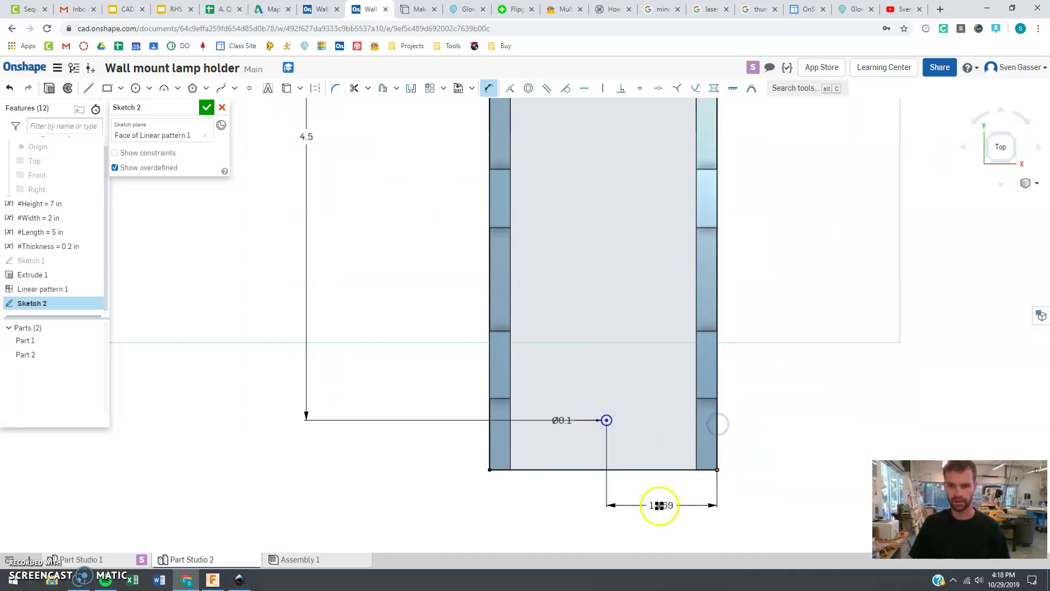
text(#w)
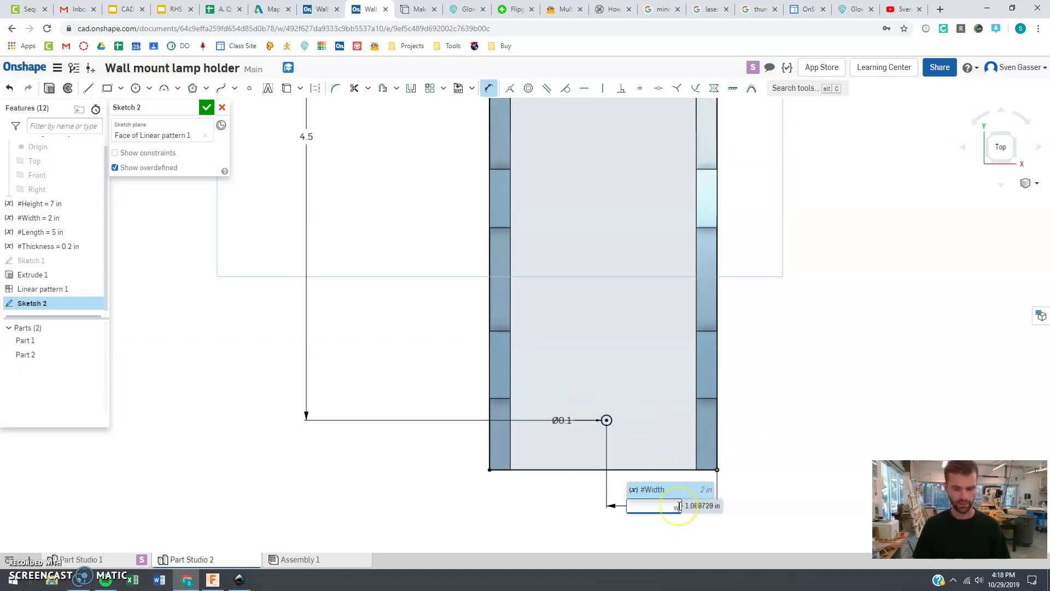
key(Return)
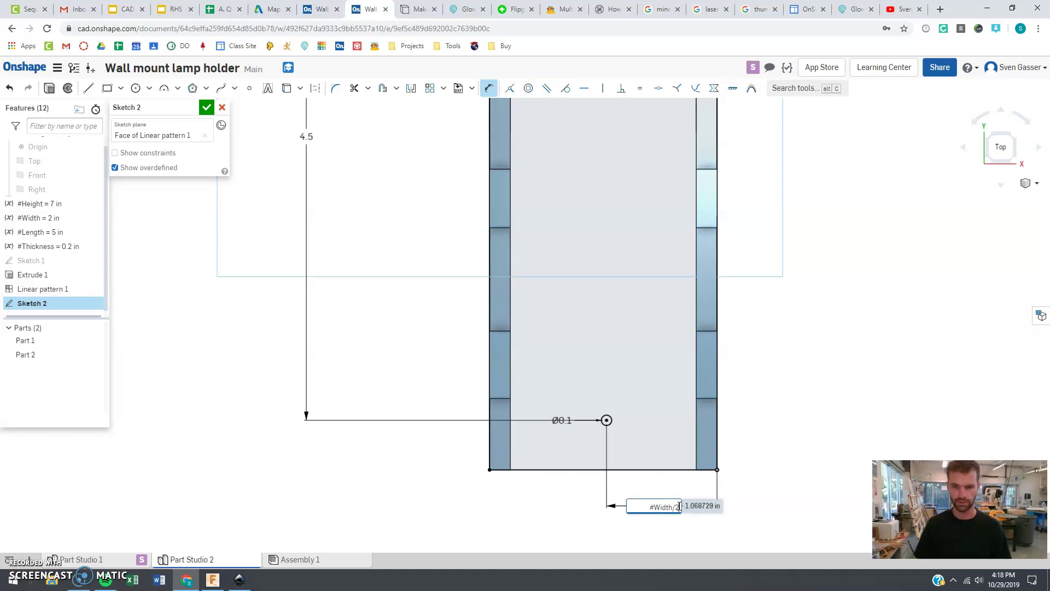
key(Return)
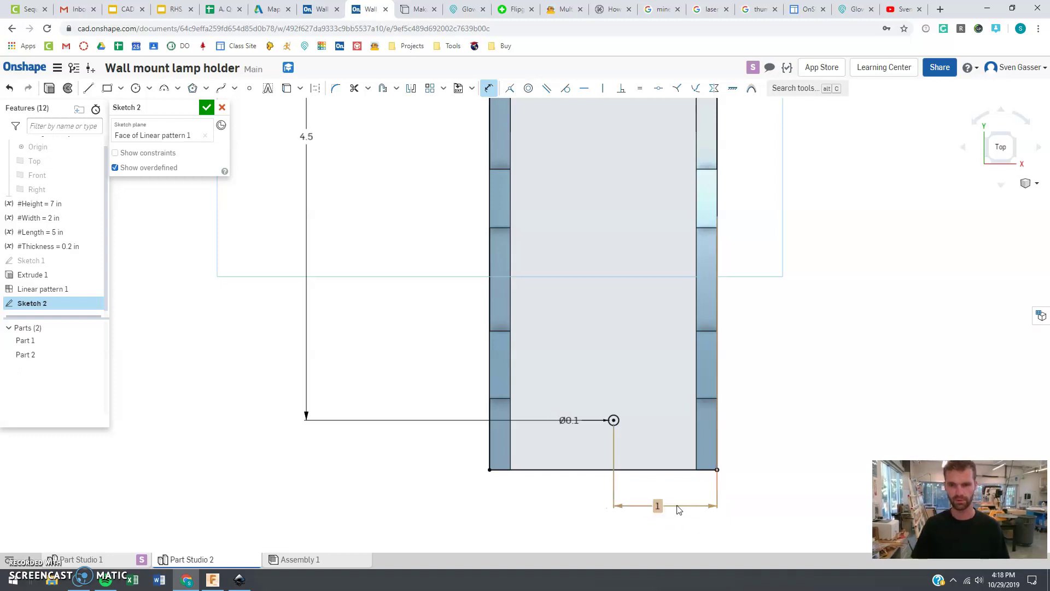
Recheck the dimension's formula, inspect the model in 3-D, and return to the Top view
double_click(659, 506)
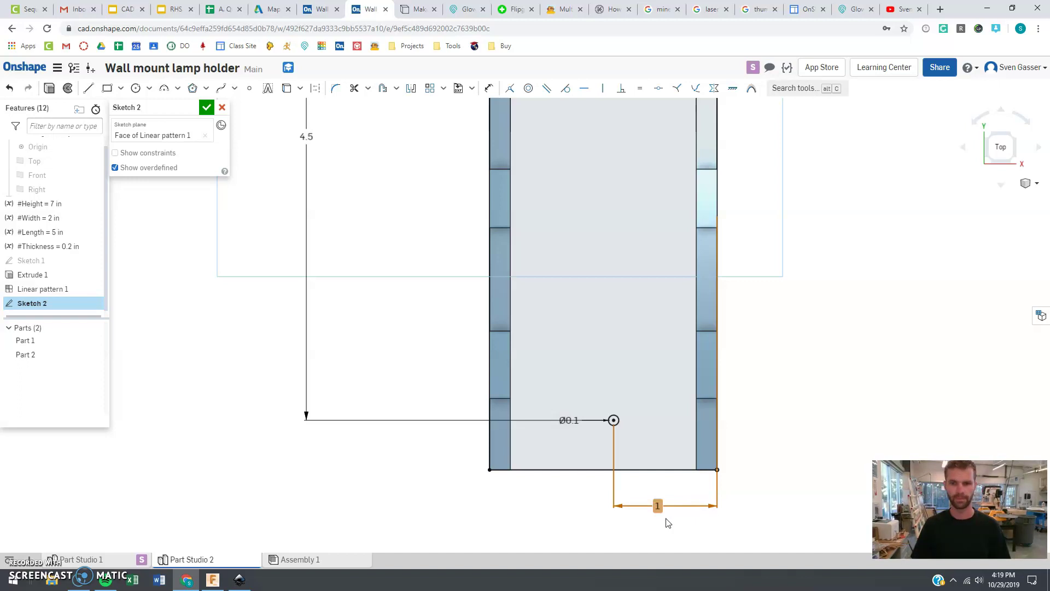
scroll(728, 432, down, 3)
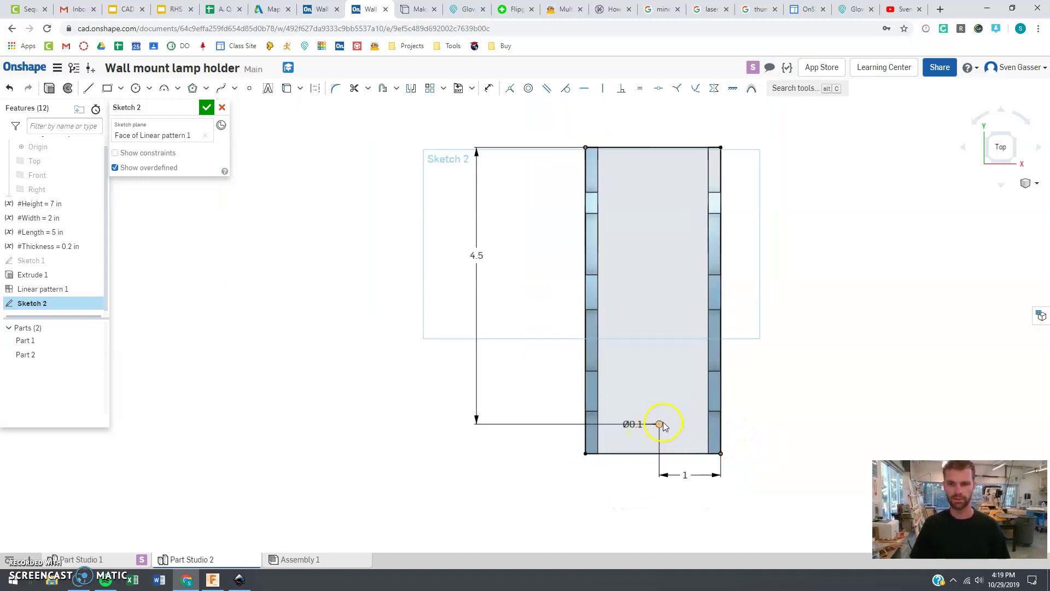
click(1014, 151)
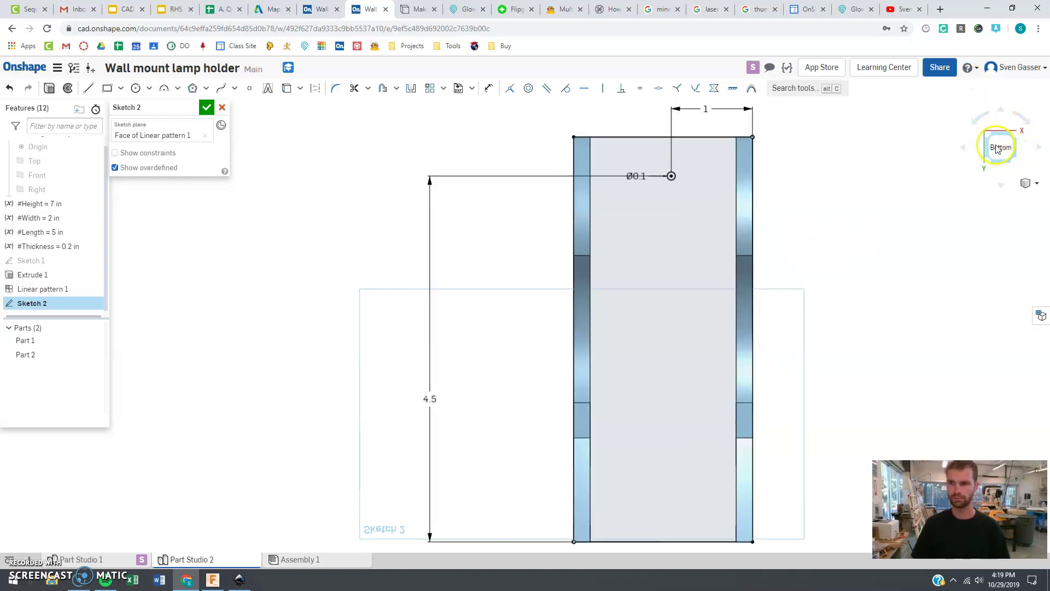
mouse_move(779, 234)
right_down()
mouse_move(684, 241)
mouse_move(504, 228)
right_up()
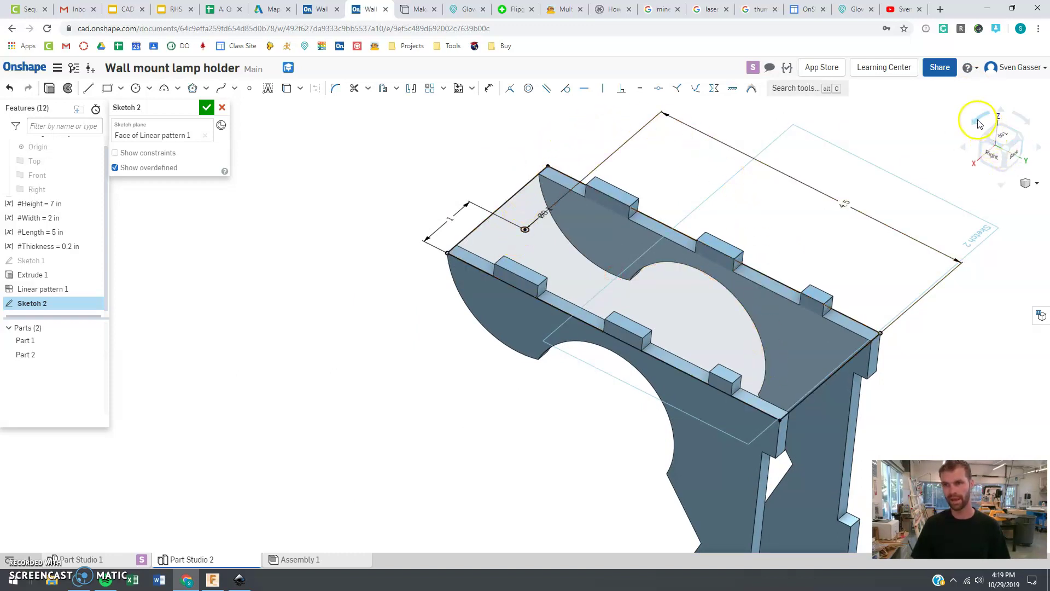
click(997, 135)
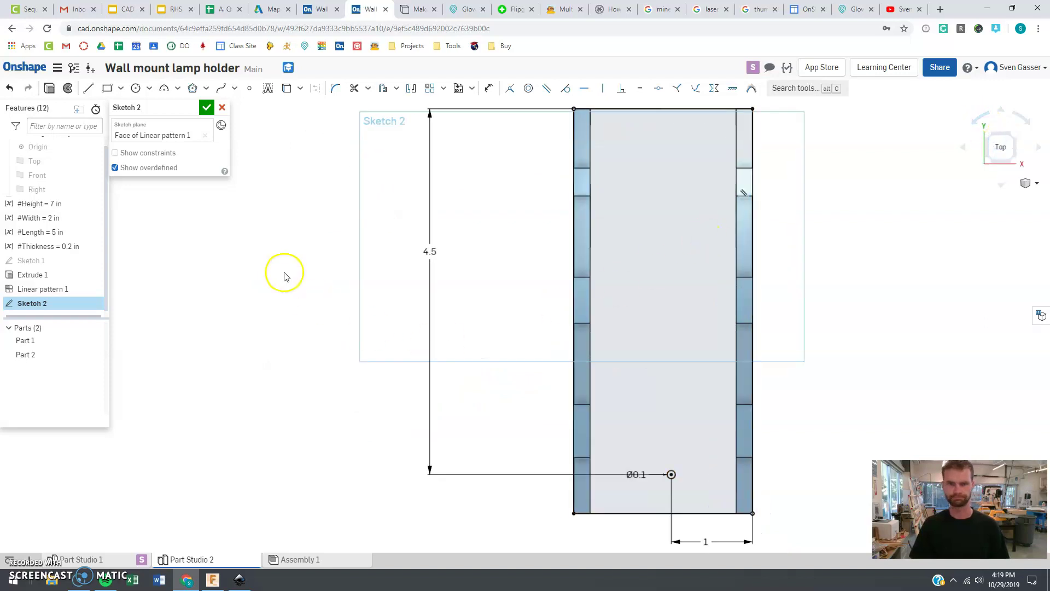
Add a second circle near the plate's top with a 0.1 diameter
click(135, 88)
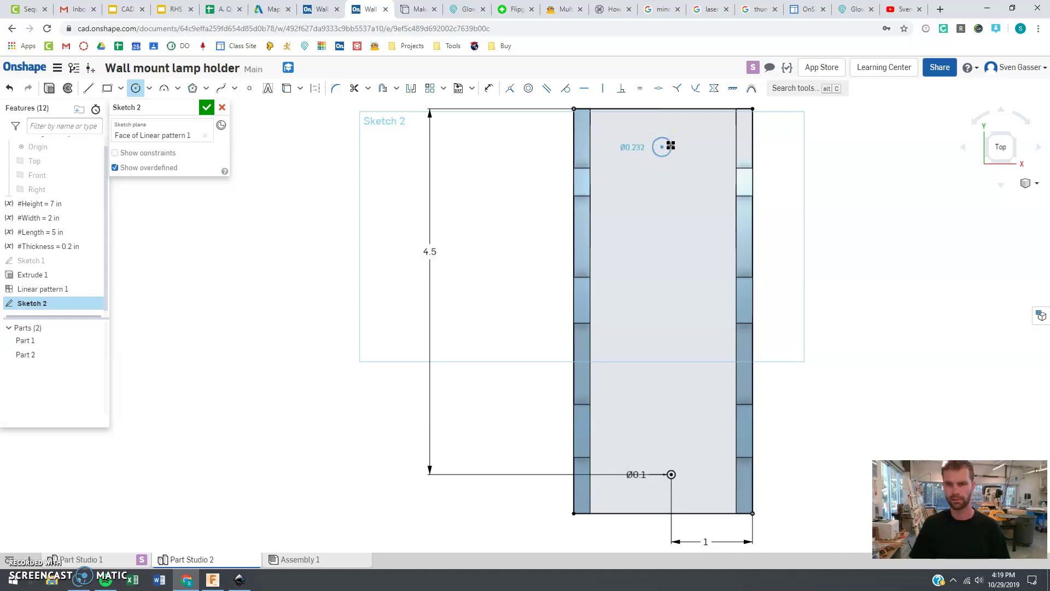
click(670, 145)
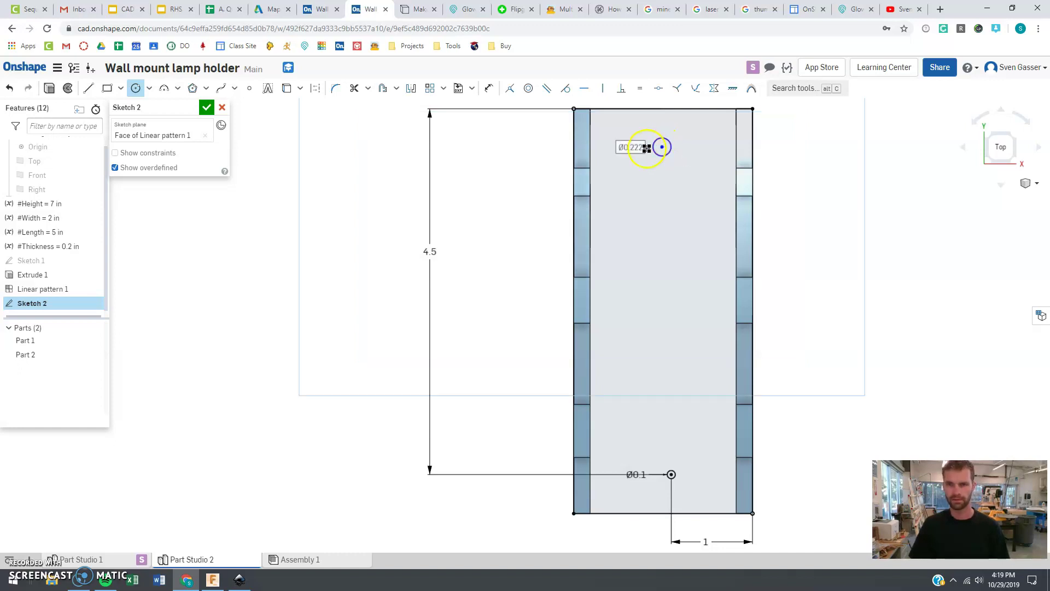
key(Escape)
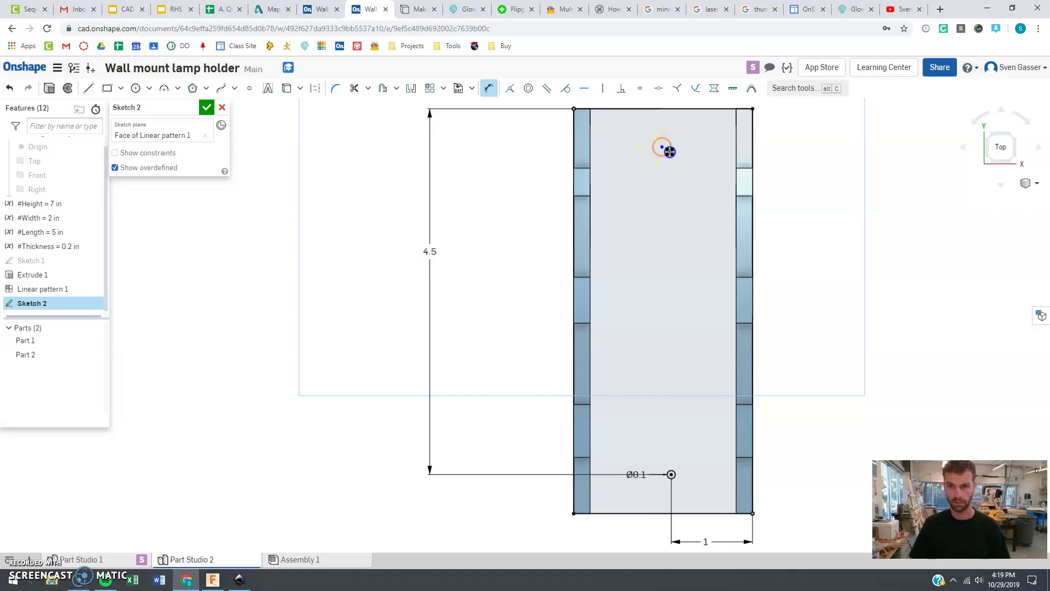
drag(693, 162, 650, 180)
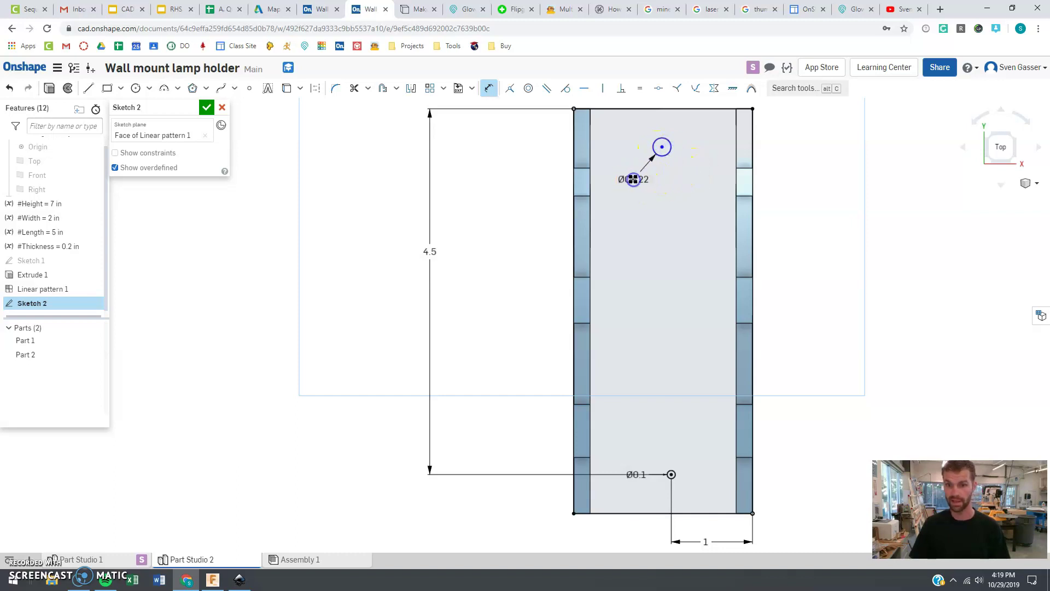
double_click(633, 180)
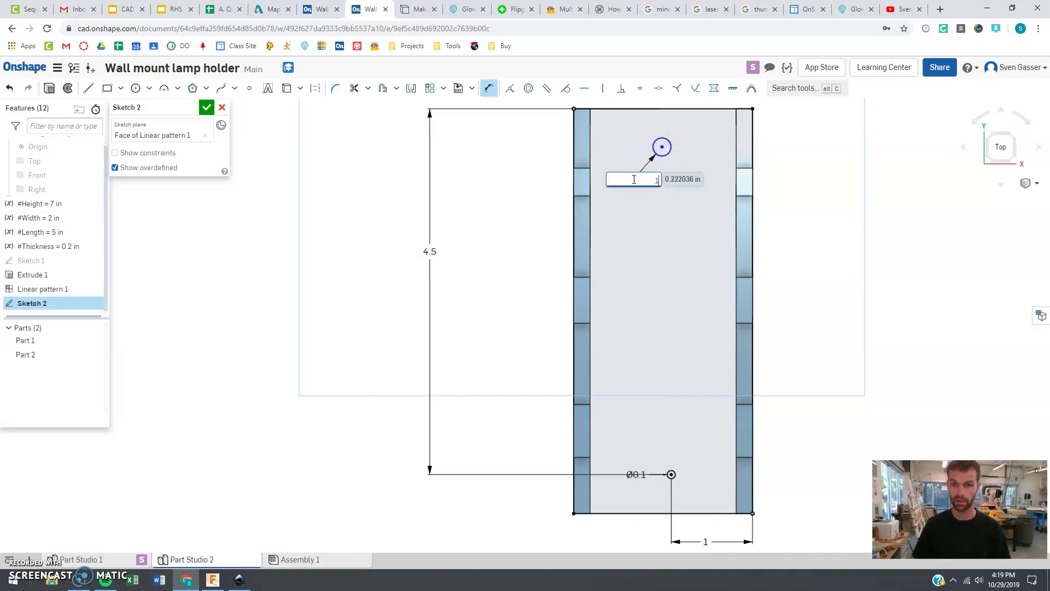
text(.1)
key(Return)
key(Escape)
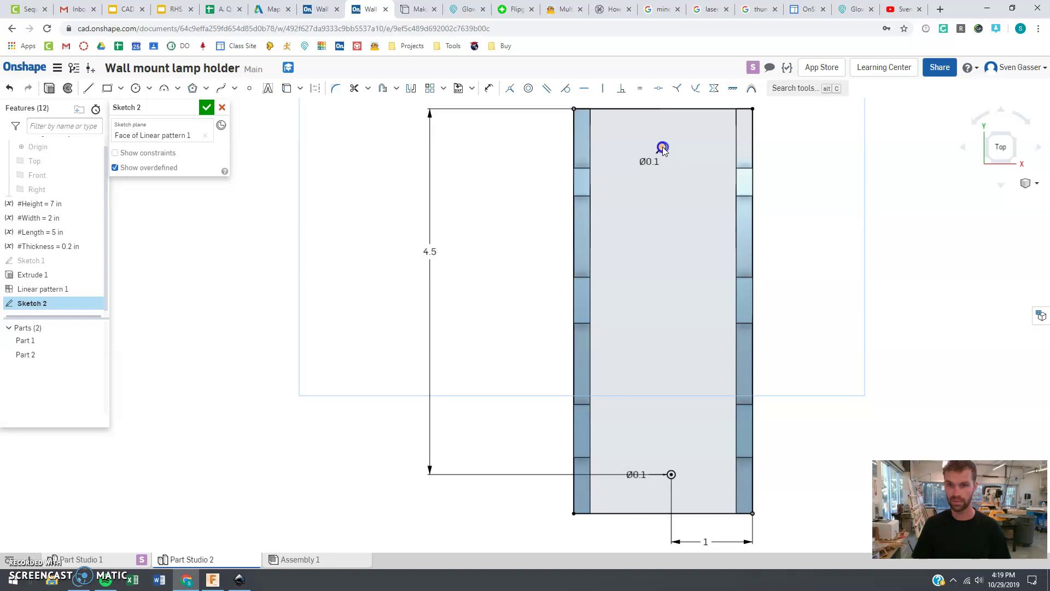
Dimension the top circle 1 in from the right edge using #Width/2
click(662, 149)
click(750, 141)
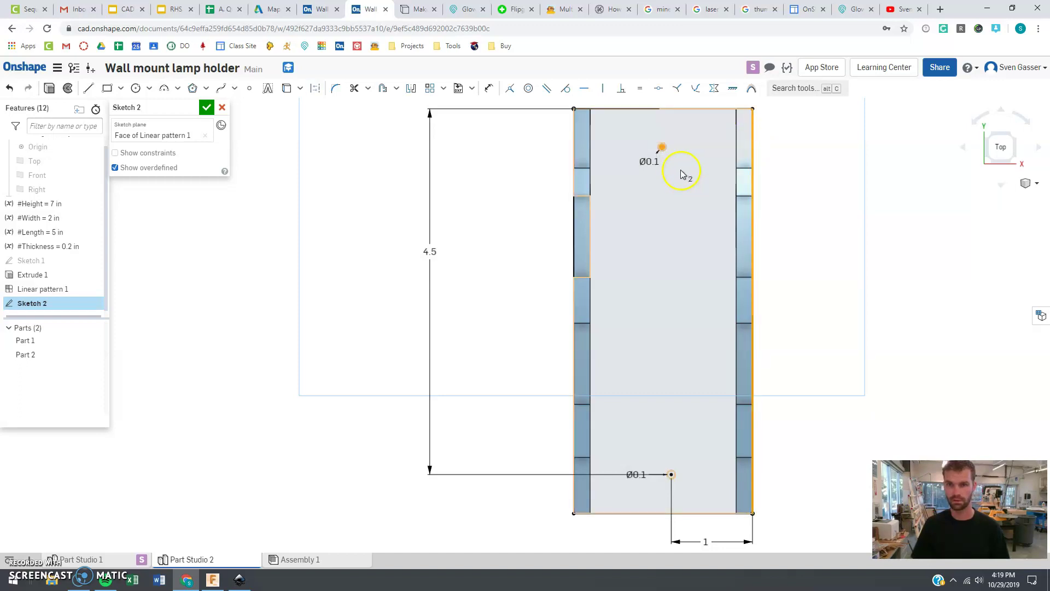
click(487, 87)
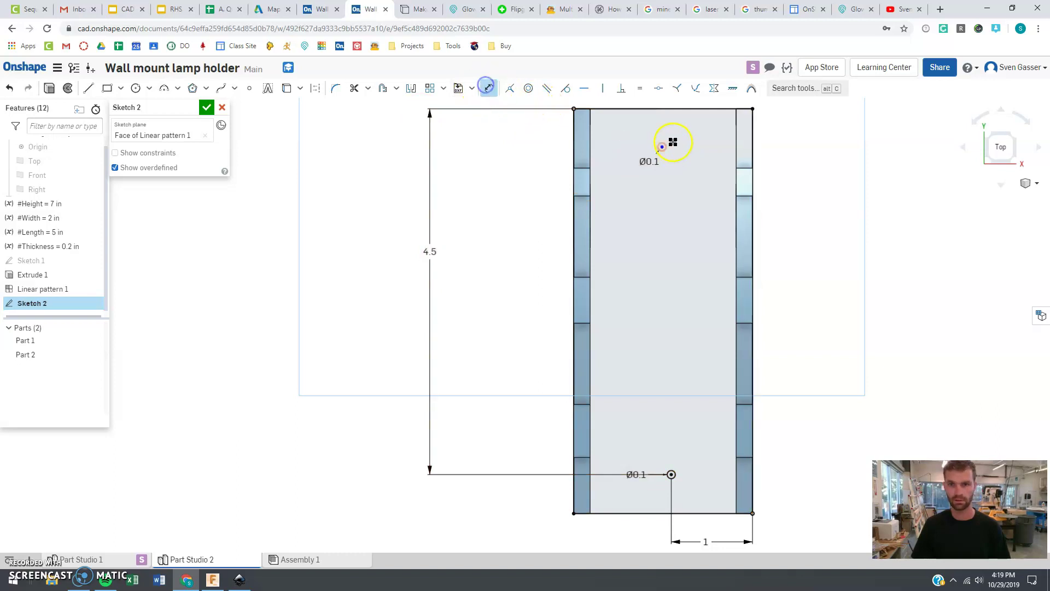
click(696, 175)
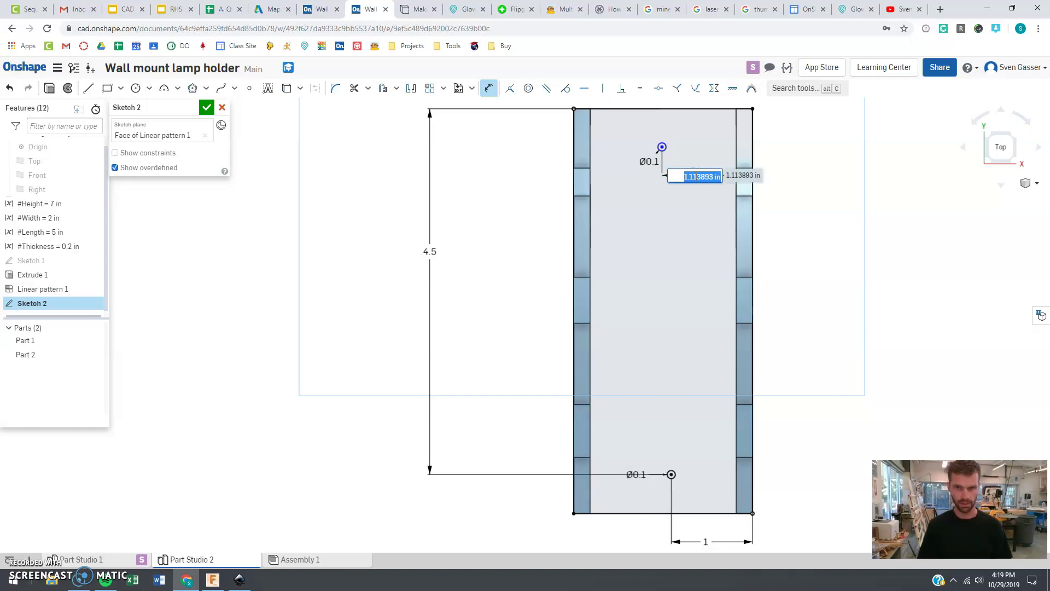
text(w)
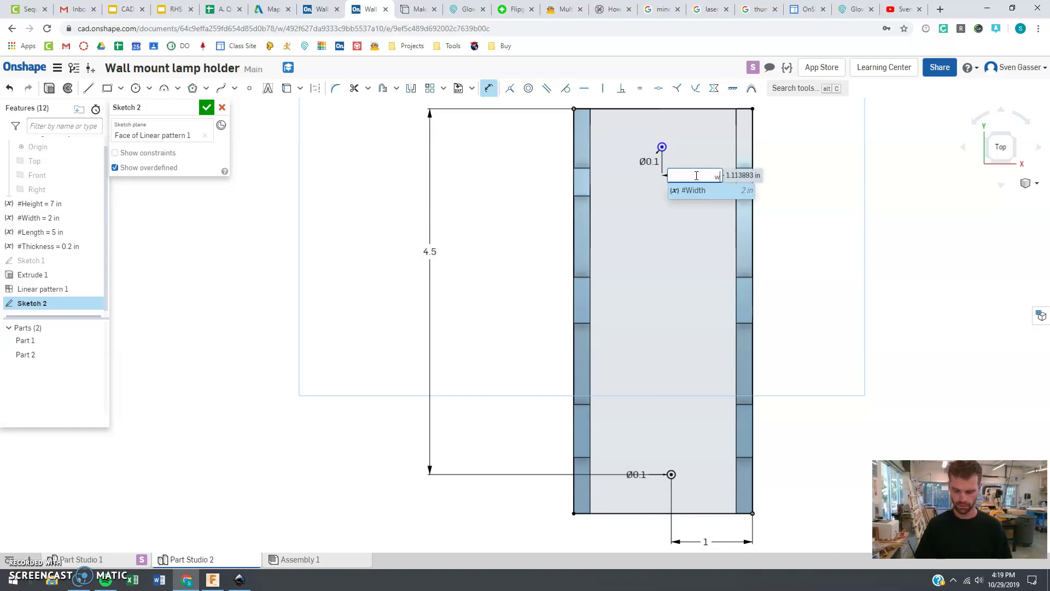
key(Return)
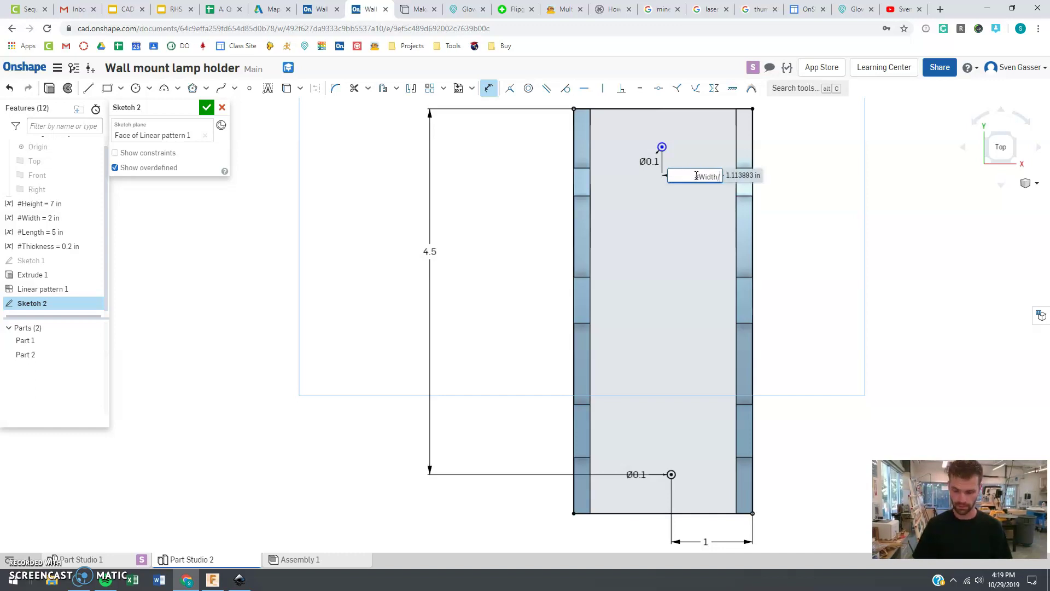
text(/2)
key(Return)
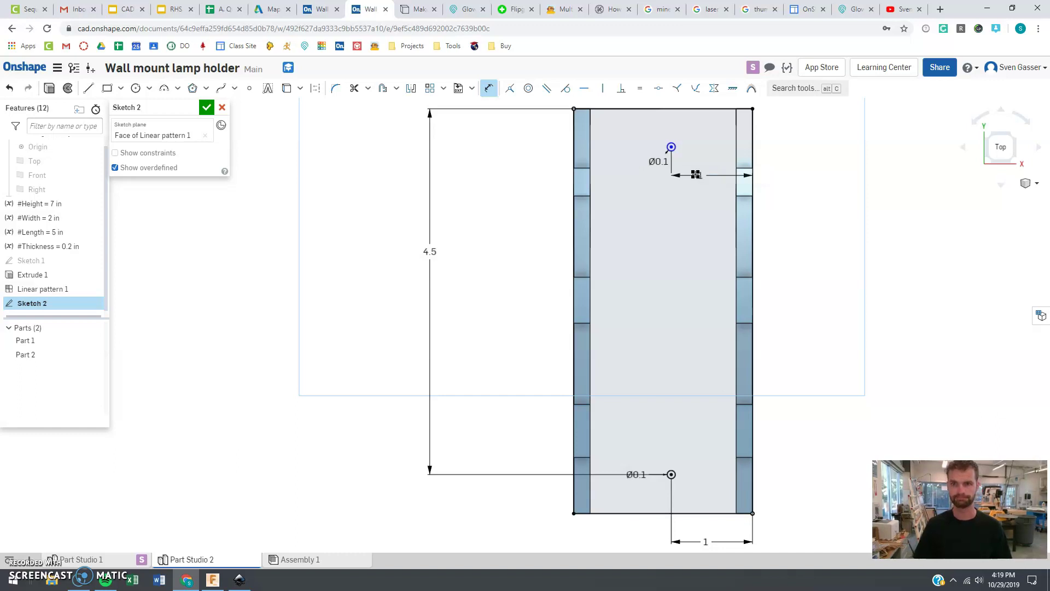
key(Escape)
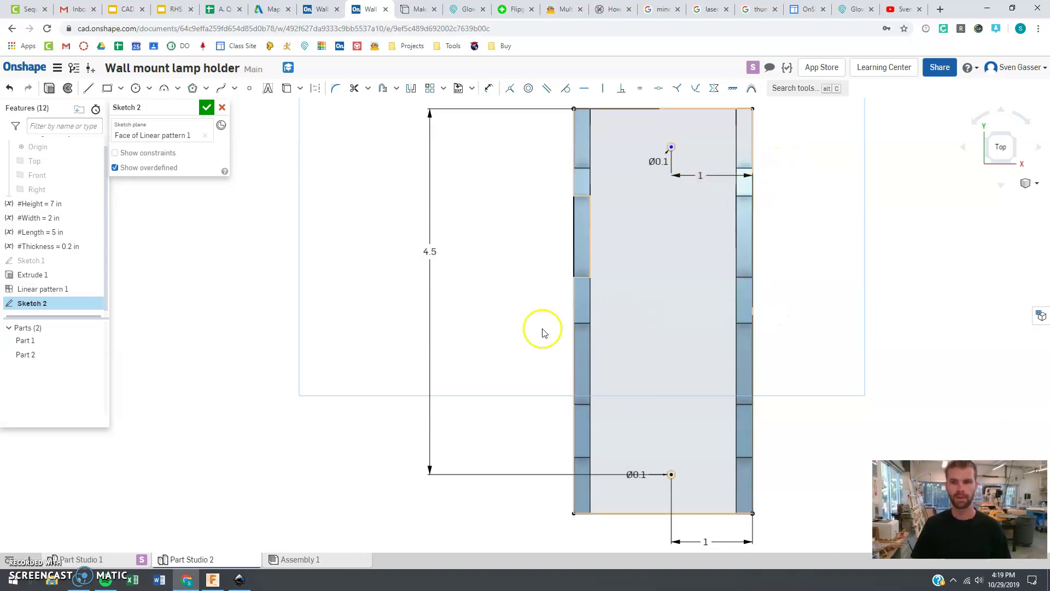
right_drag(369, 318, 328, 350)
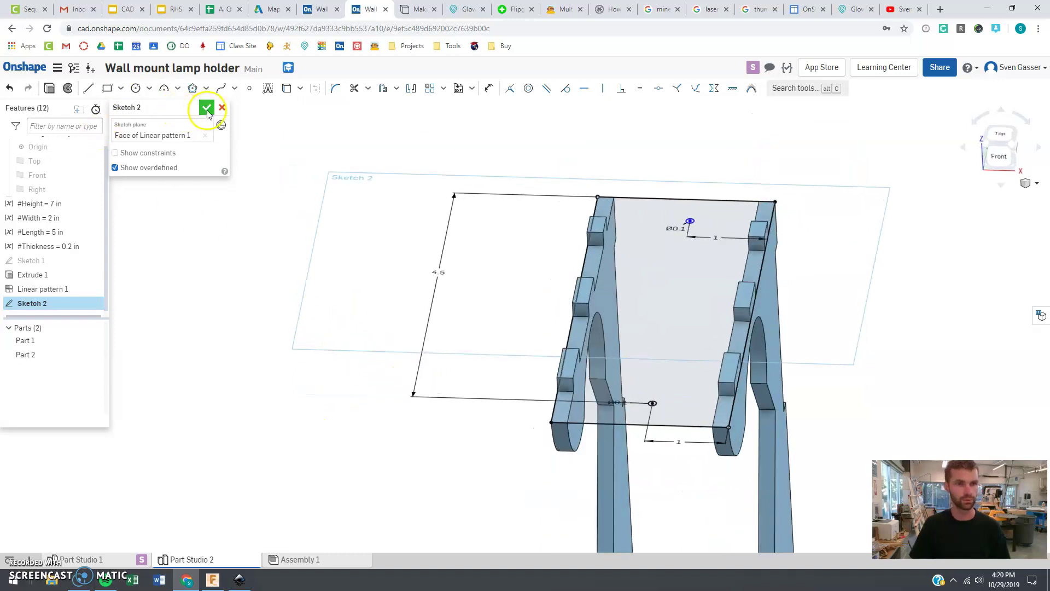
Finish Sketch 2 and extrude both of its sketch regions
click(207, 111)
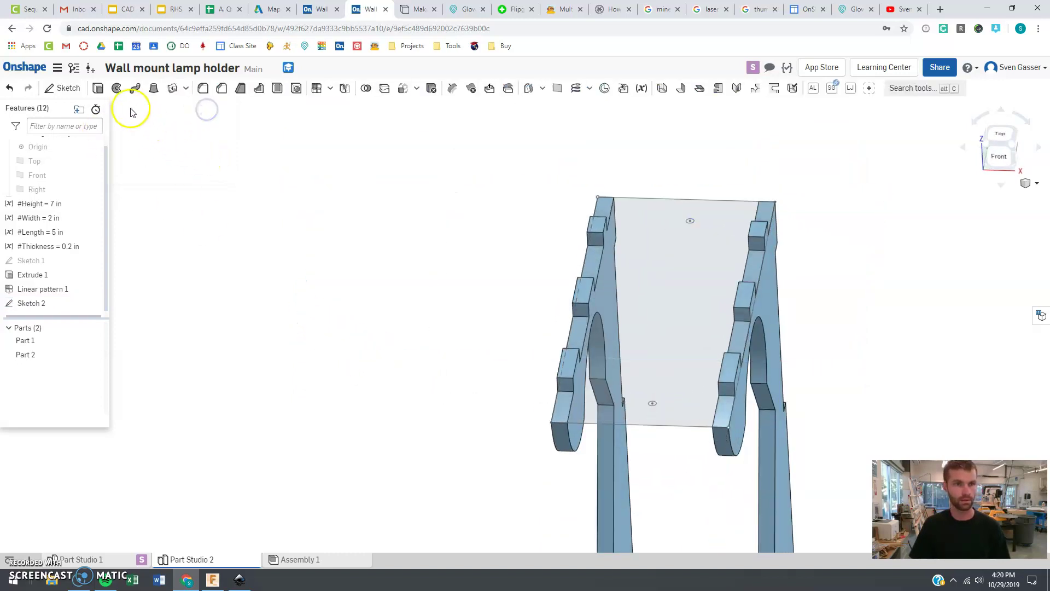
click(98, 90)
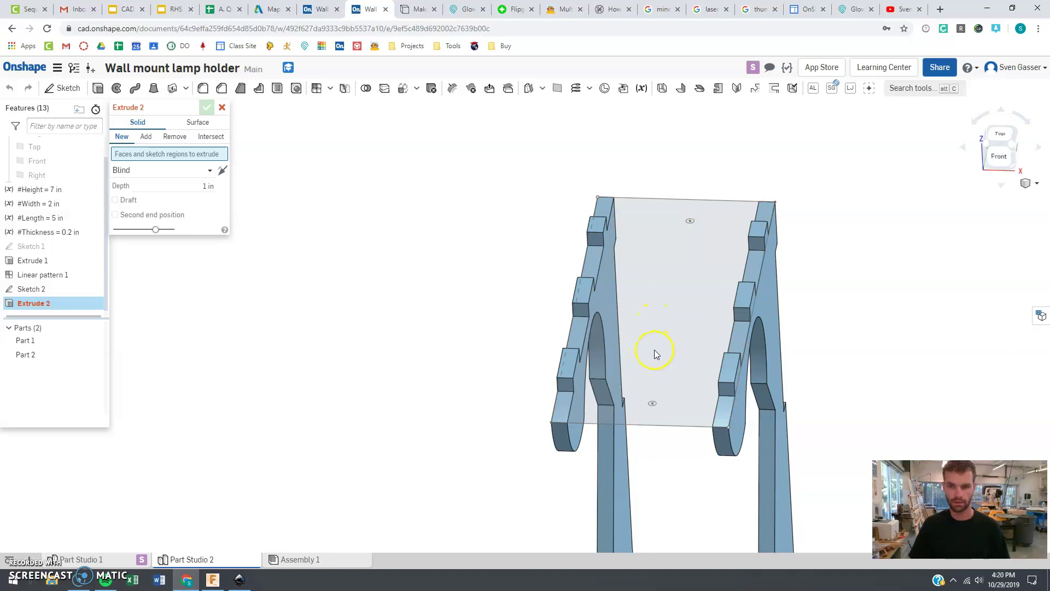
click(699, 310)
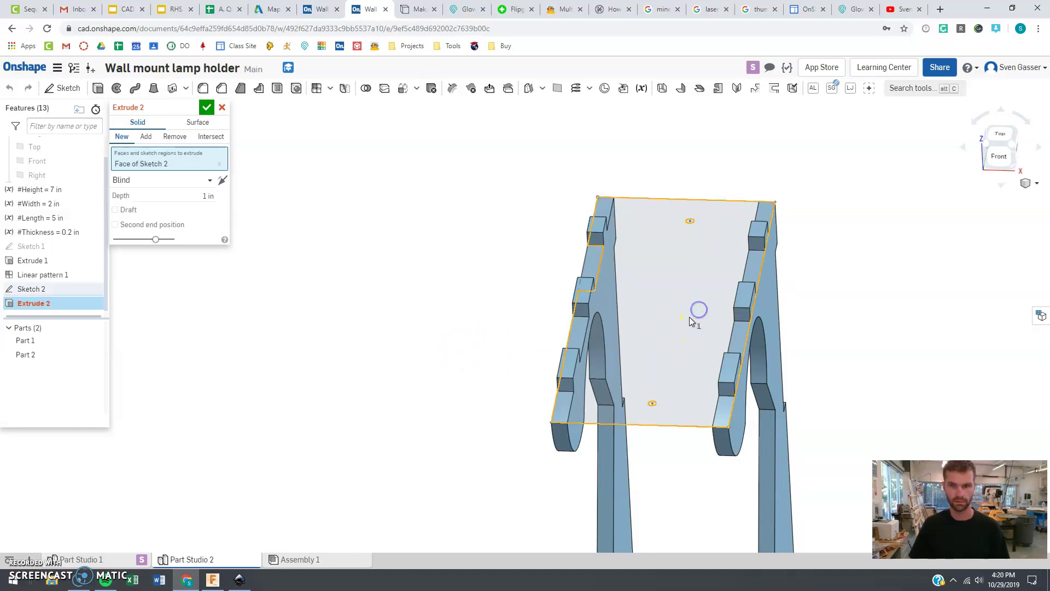
right_drag(375, 247, 431, 264)
click(579, 218)
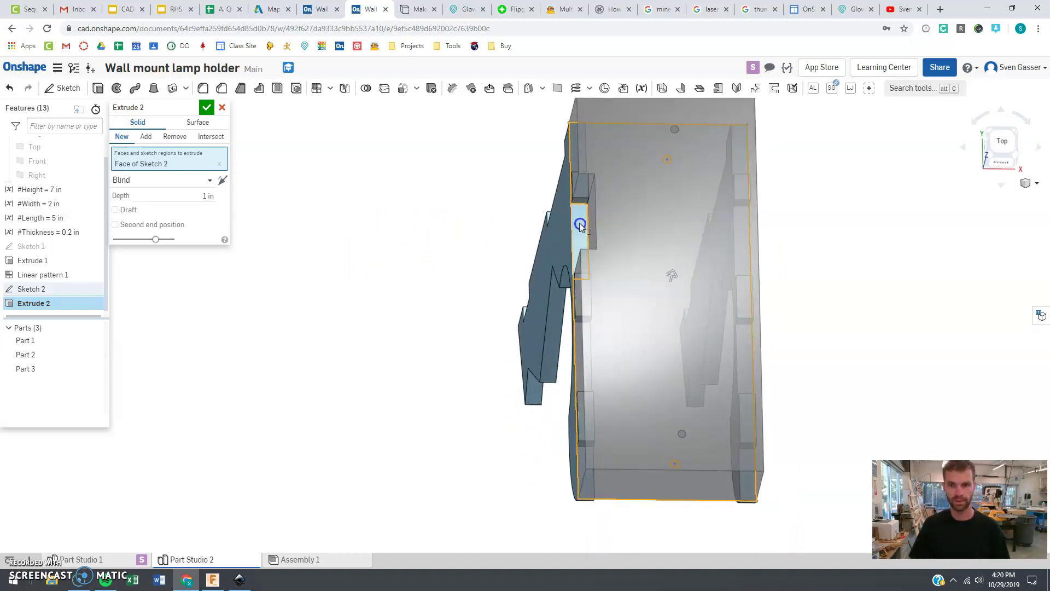
right_drag(433, 356, 452, 302)
Set the extrude depth to #Thickness (0.2 in) and create it as a new part
click(208, 210)
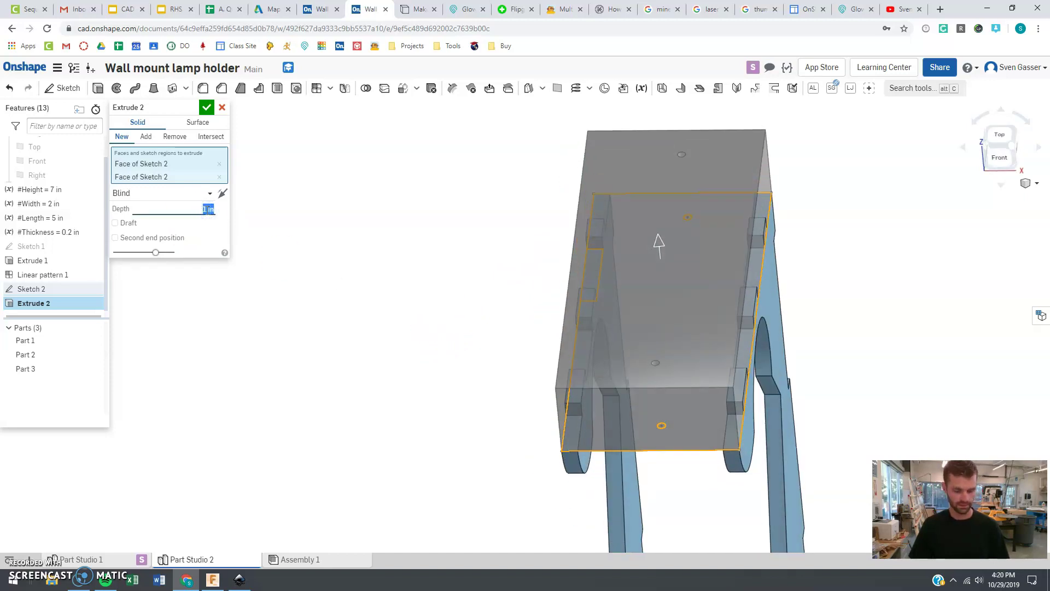
text(t)
key(Return)
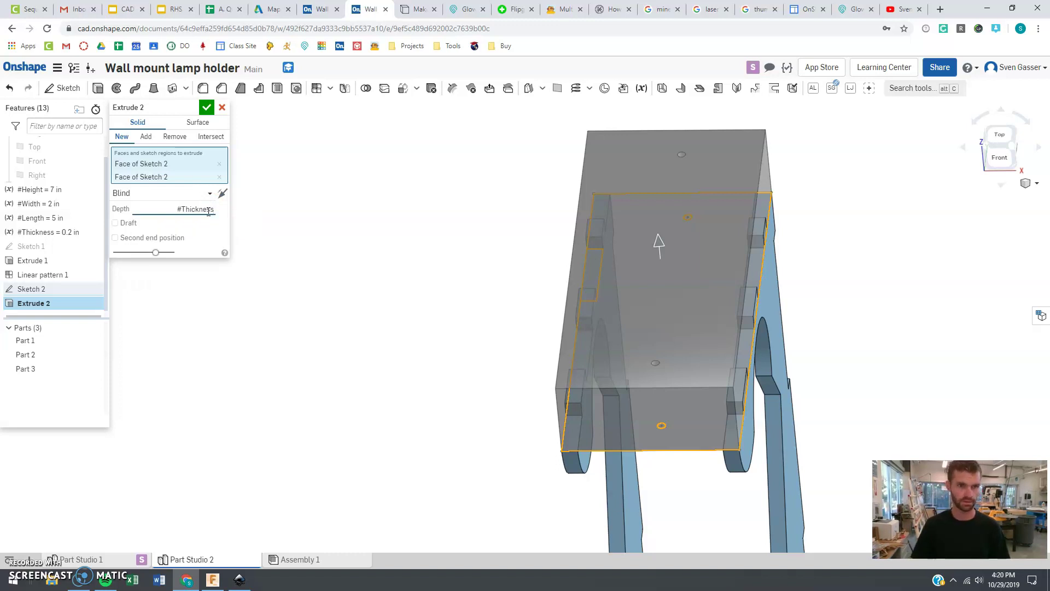
key(Return)
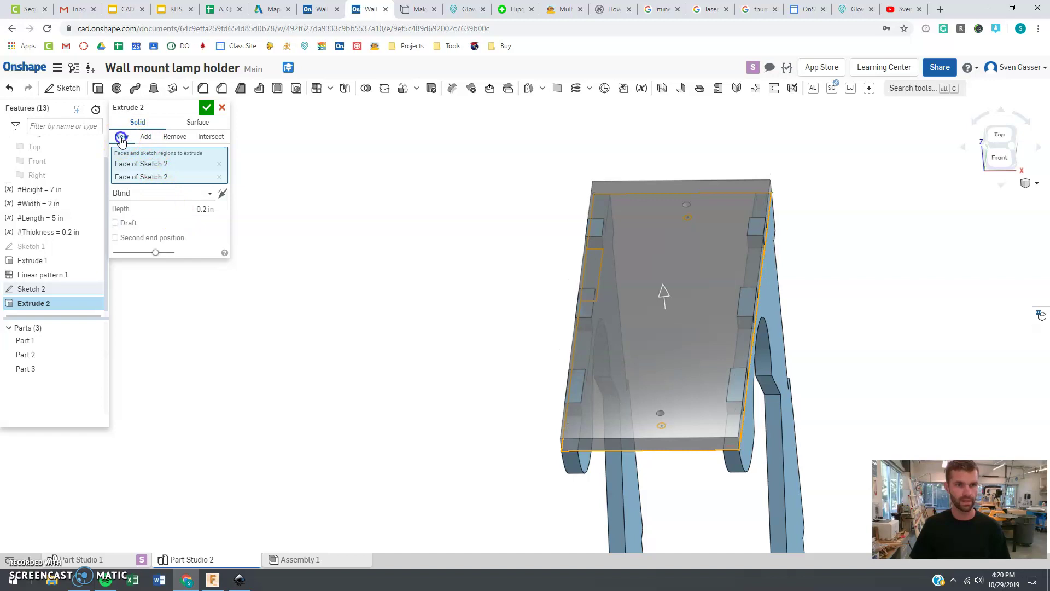
right_drag(335, 307, 343, 290)
right_drag(257, 238, 278, 251)
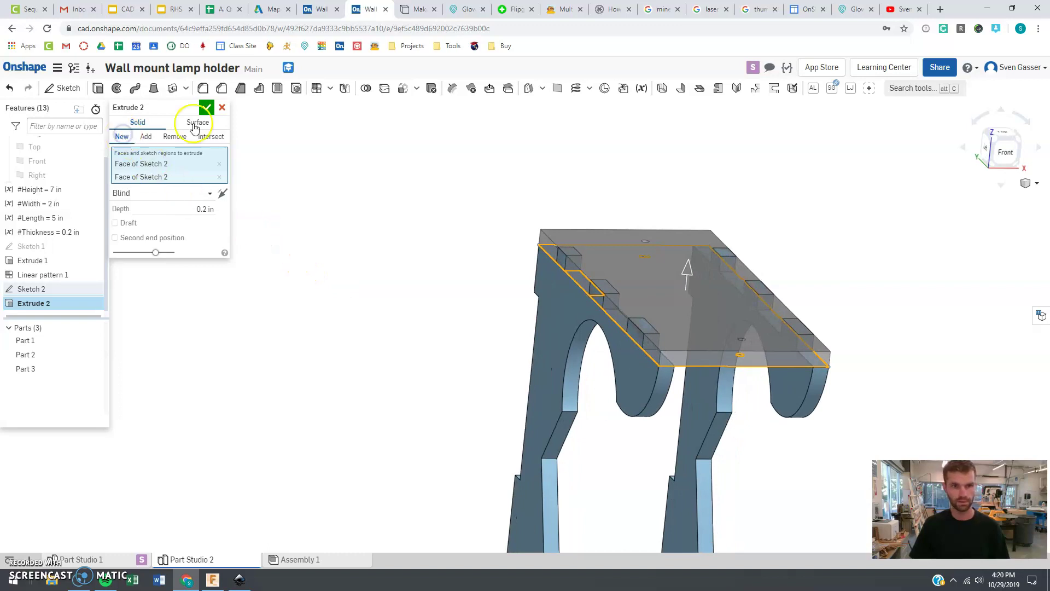
click(207, 106)
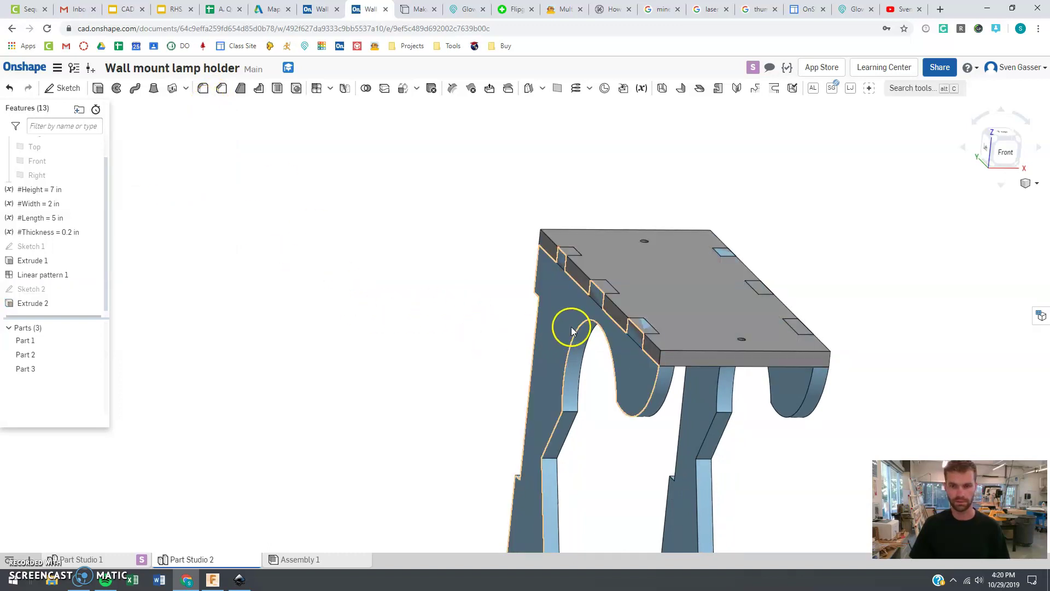
right_drag(476, 321, 416, 325)
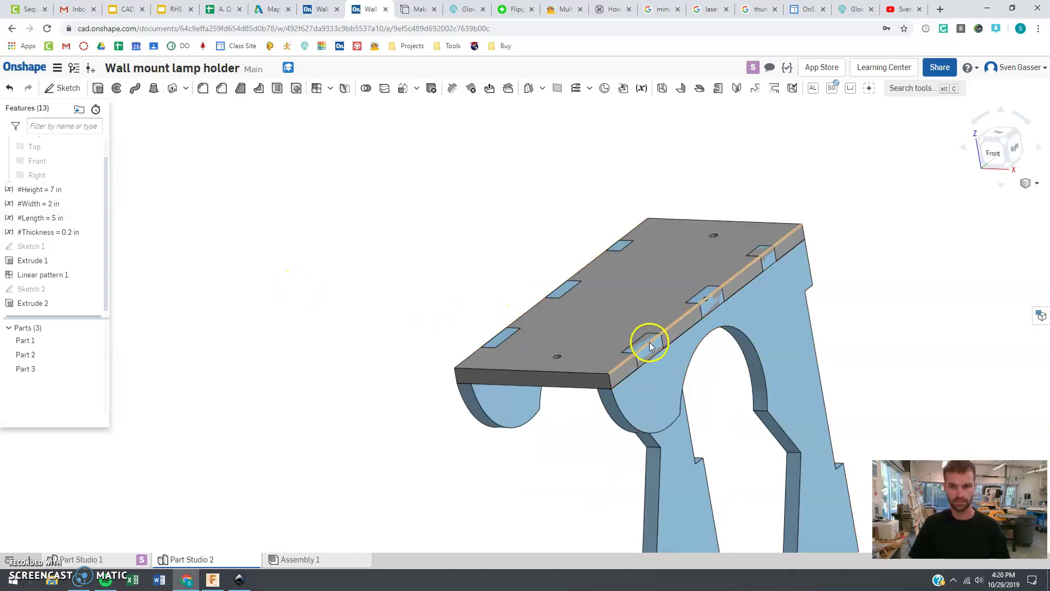
Boolean-subtract Part 1 and Part 2 from the top plate Part 3, keeping the tools
click(366, 89)
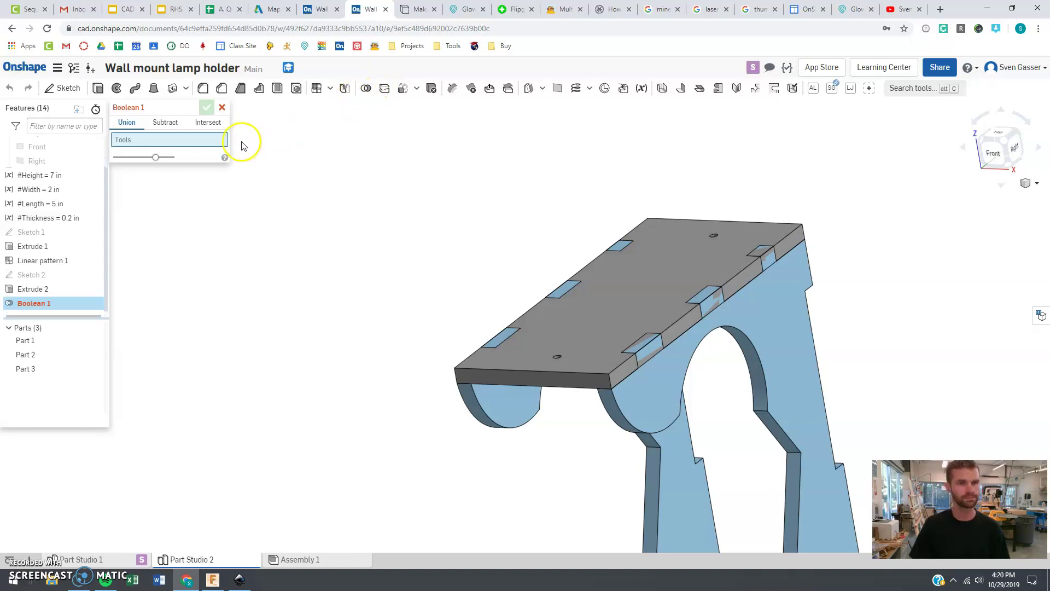
click(164, 122)
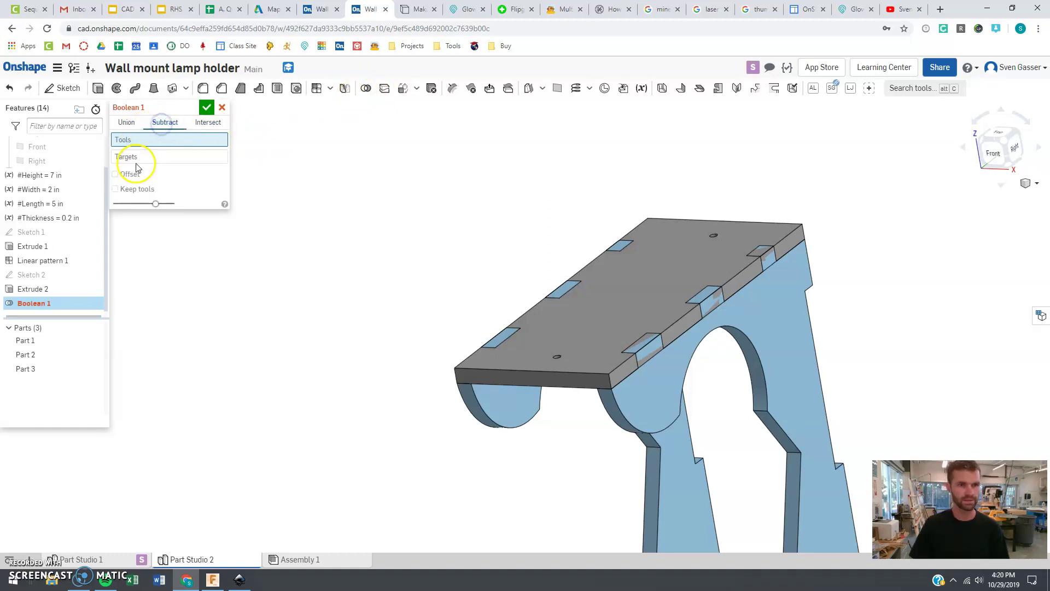
click(779, 339)
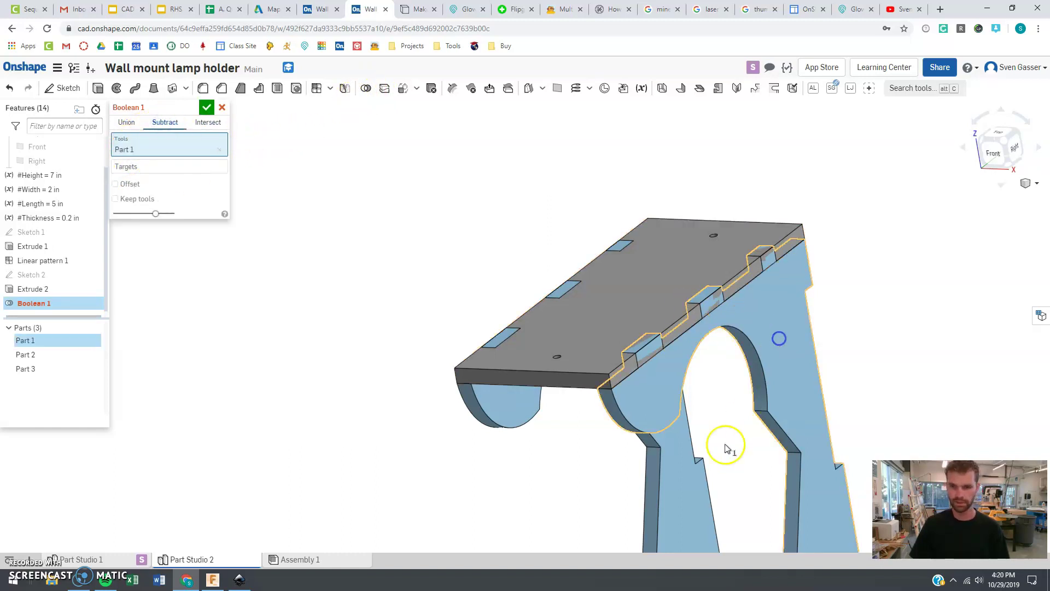
click(674, 479)
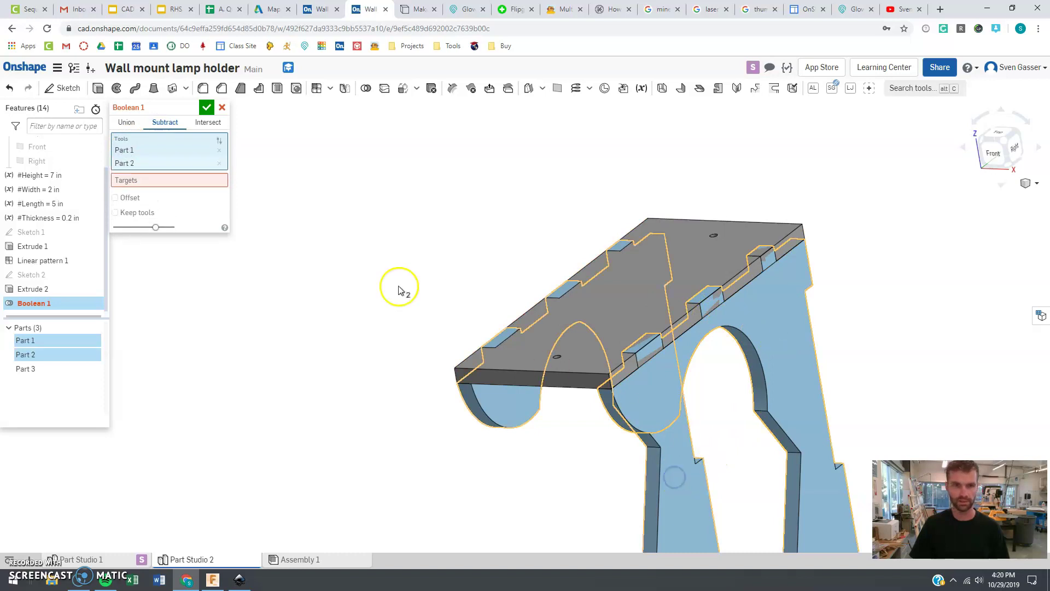
click(153, 182)
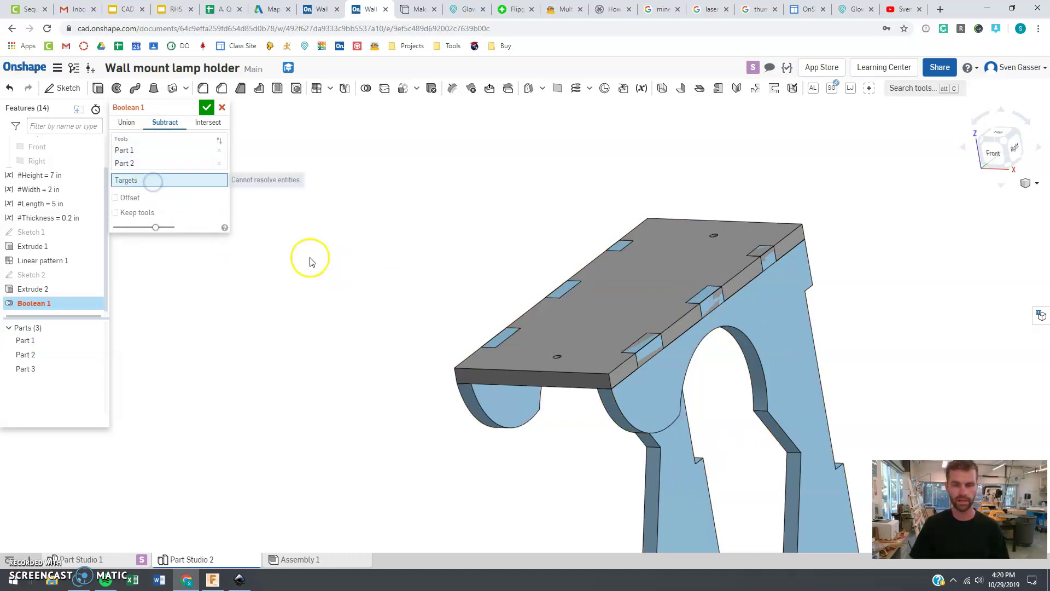
click(631, 301)
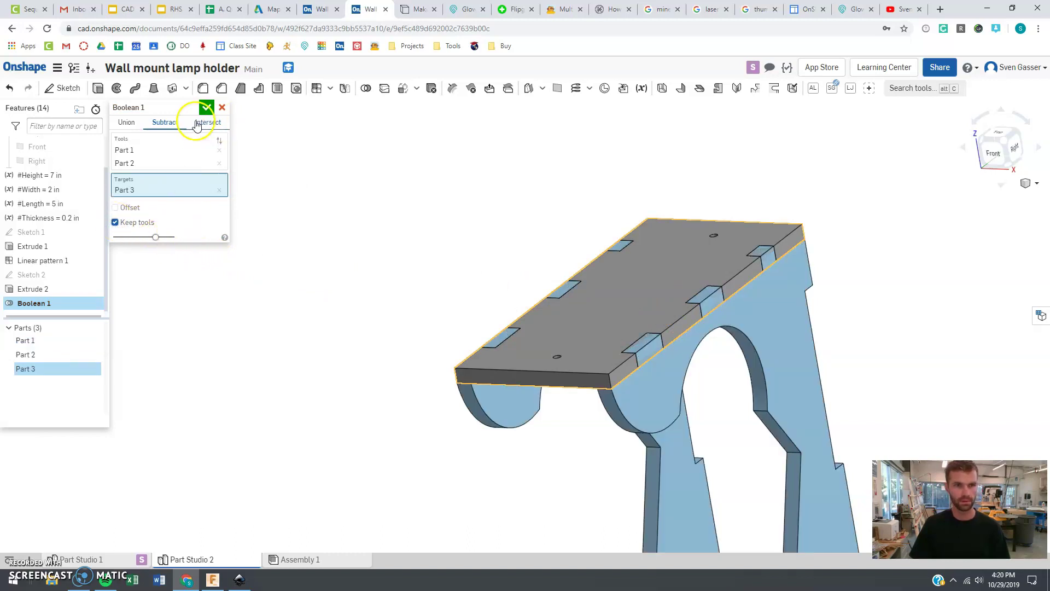
click(206, 107)
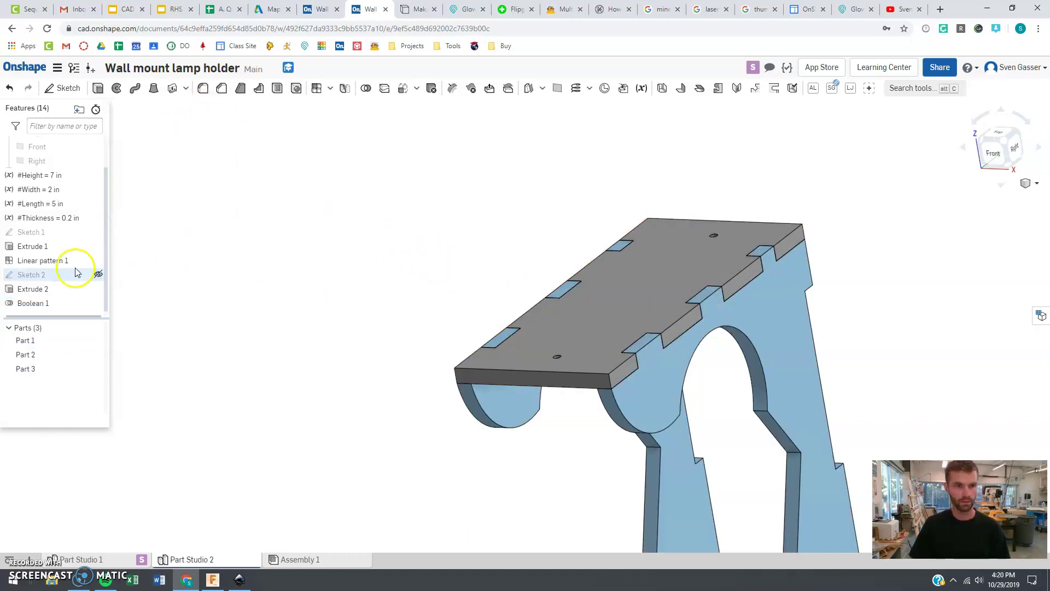
Hide both side pieces so only the notched top plate shows
click(96, 340)
click(97, 358)
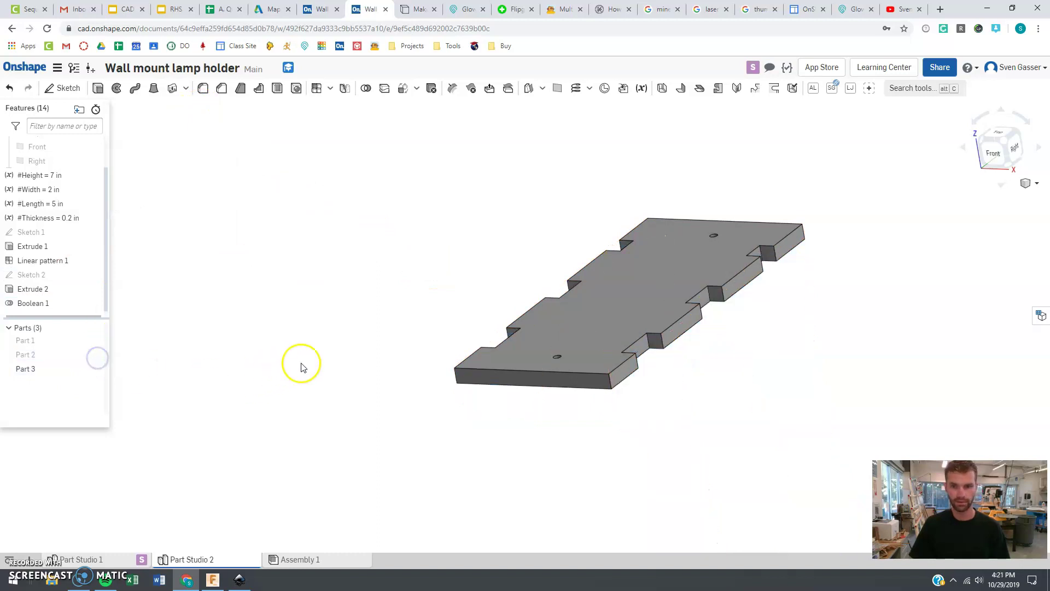
mouse_move(301, 363)
right_down()
mouse_move(326, 359)
mouse_move(338, 337)
mouse_move(293, 353)
right_up()
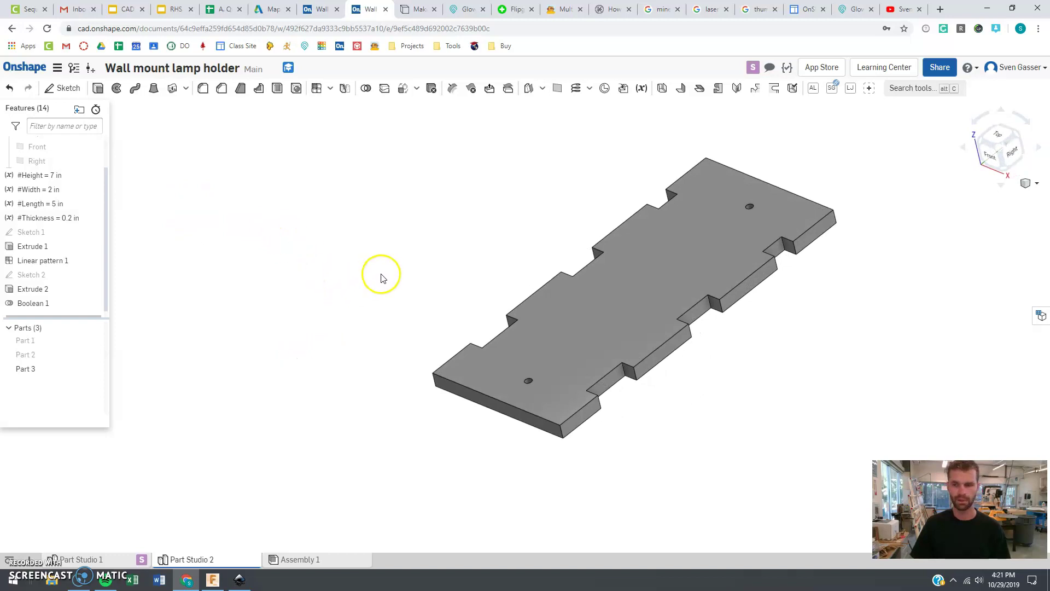